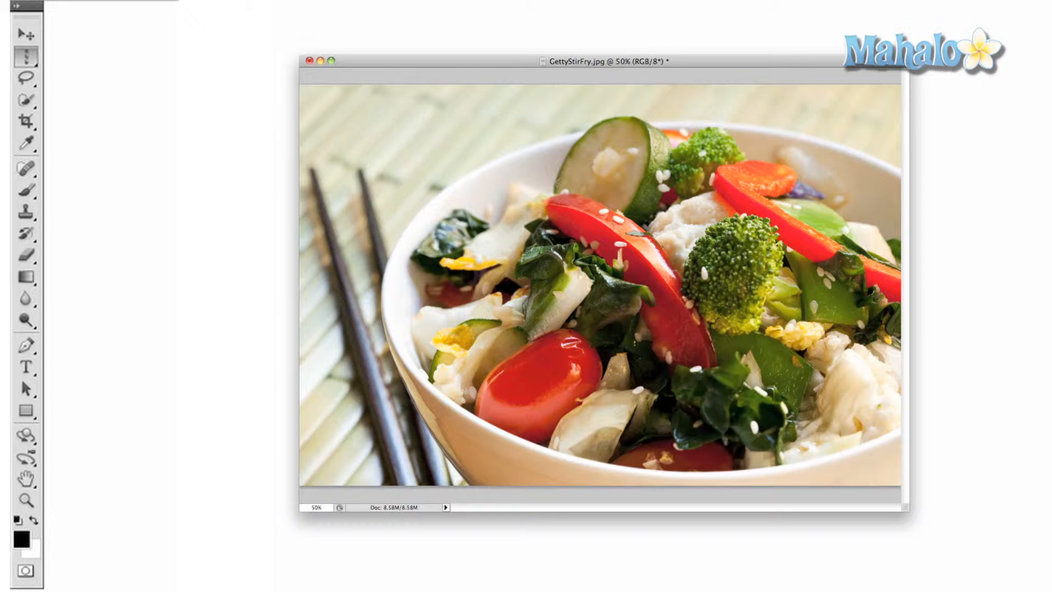
- Trace a freehand lasso selection around the zucchini slice, then clear it
left_click(26, 79)
left_click(68, 75)
left_click_drag(621, 116, 642, 117)
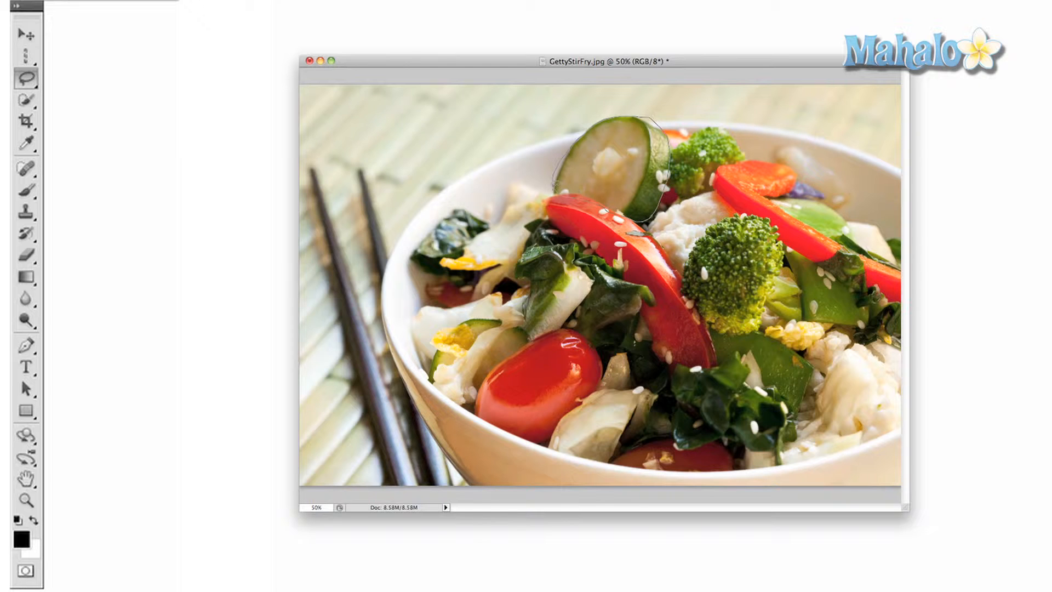
left_click_drag(554, 189, 556, 193)
left_click(449, 127)
- Quick-select the upper-left placemat, extending the selection down over the chopsticks
left_click(26, 101)
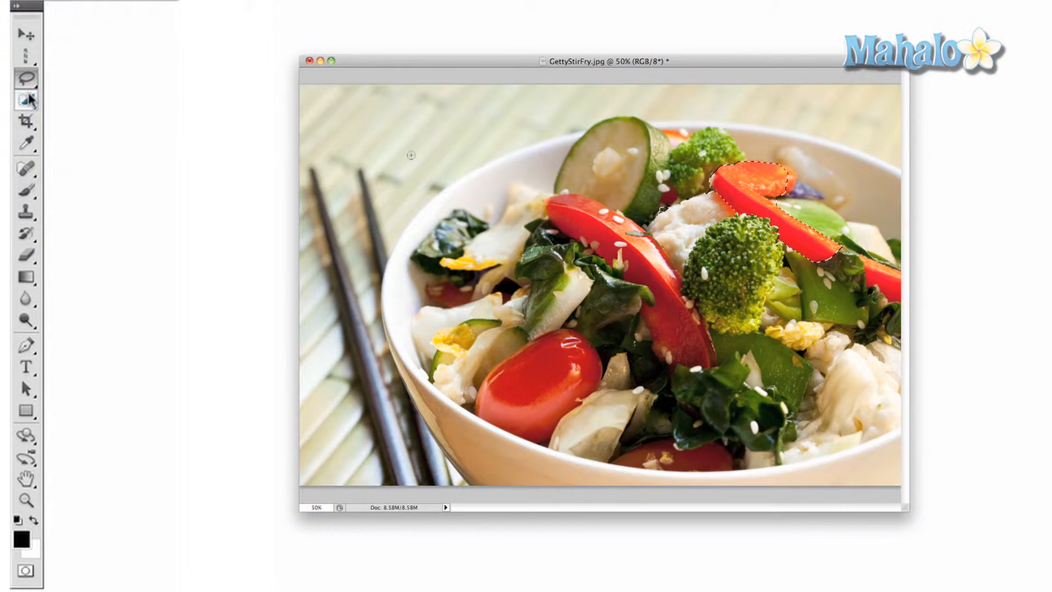
left_click(28, 99)
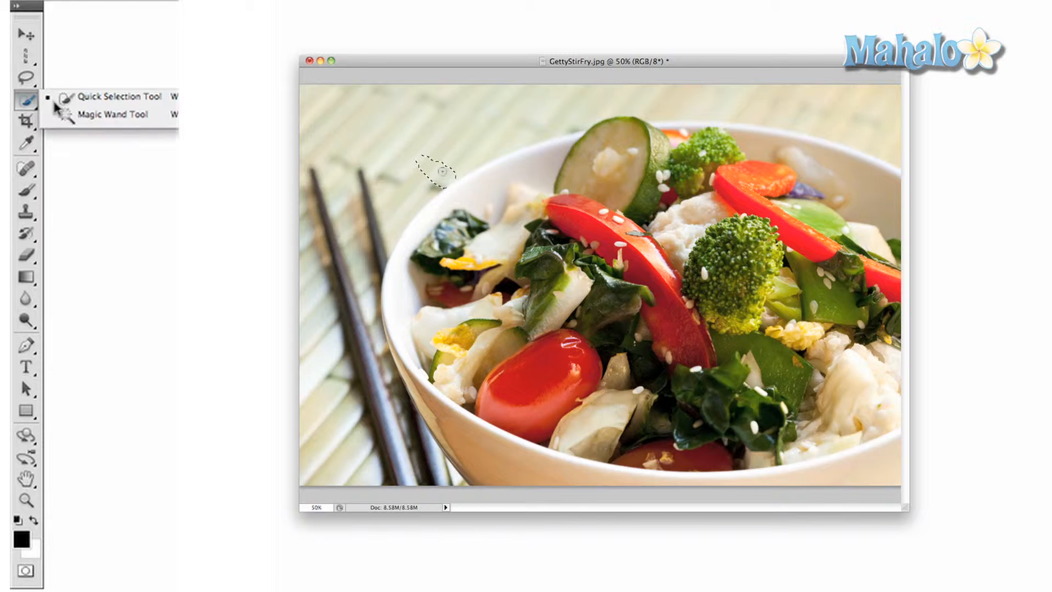
left_click(99, 97)
mouse_move(486, 149)
left_mouse_down()
mouse_move(517, 130)
mouse_move(462, 139)
left_mouse_up()
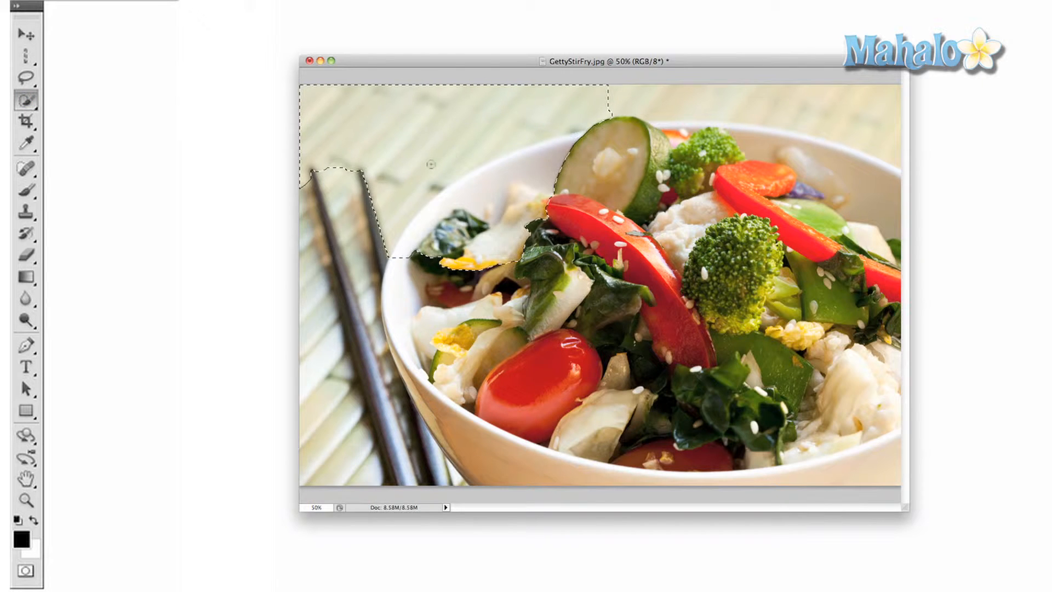
mouse_move(377, 193)
left_mouse_down()
mouse_move(351, 263)
mouse_move(361, 340)
mouse_move(416, 444)
left_mouse_up()
- Delete the selected placemat area, undo it, and deselect
key("Delete")
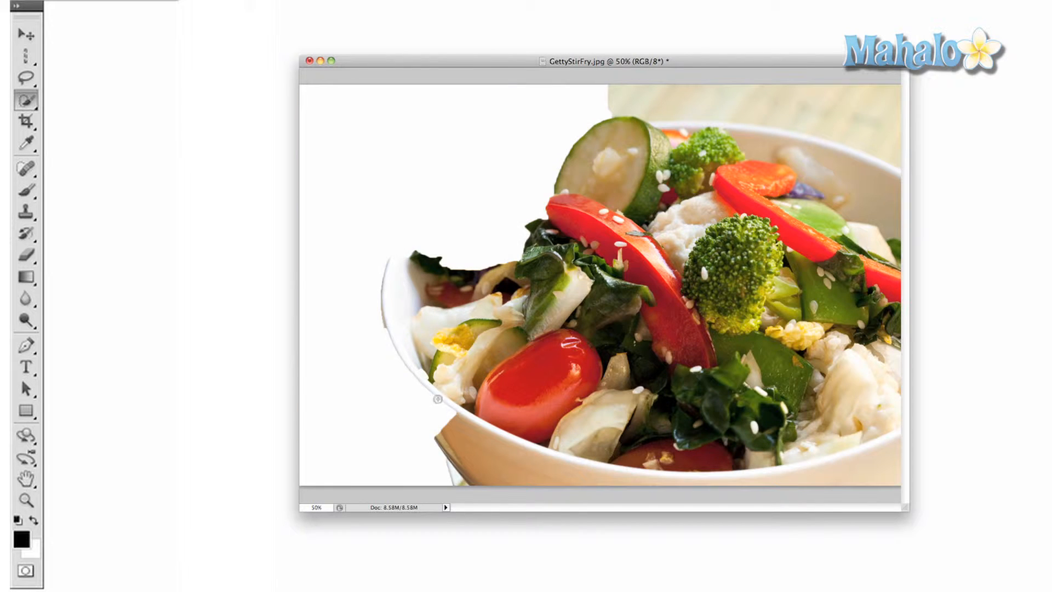
key("super+z")
key("ctrl+d")
- Crop the image around the bowl, then undo to restore the full photo
key("c")
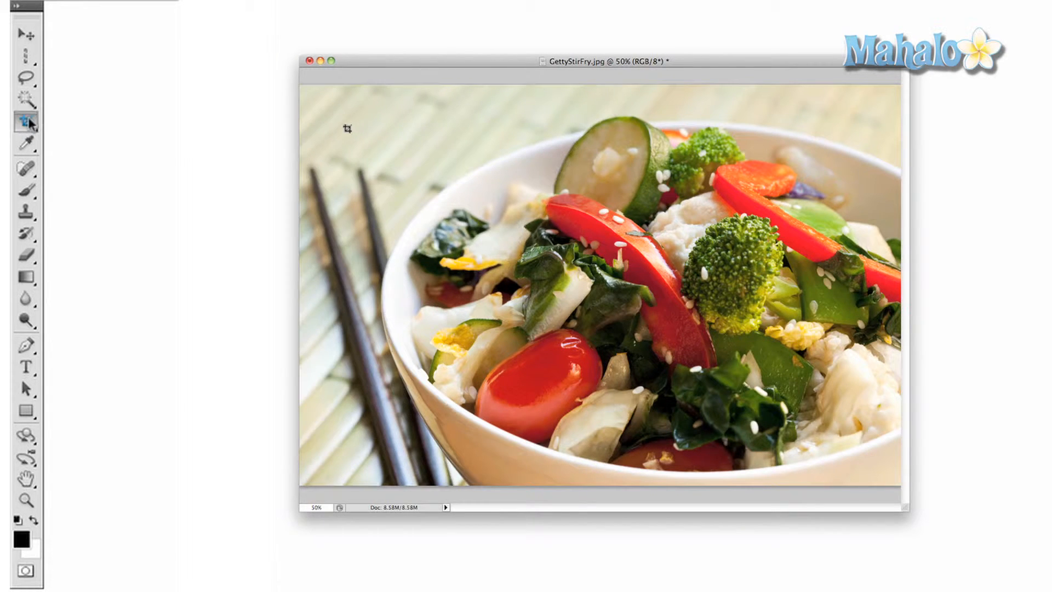
left_click_drag(348, 113, 879, 415)
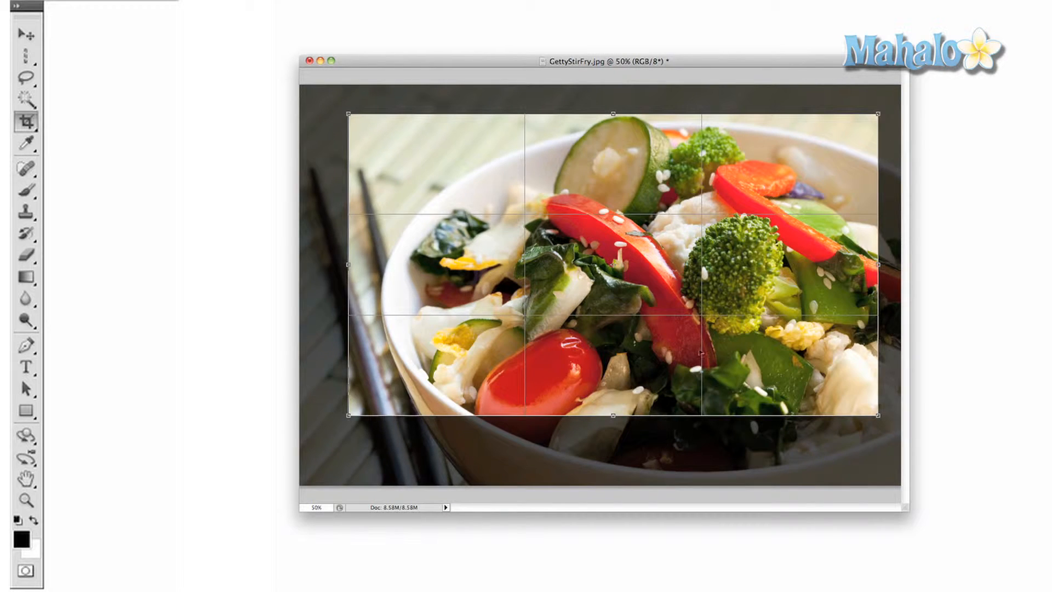
key("Return")
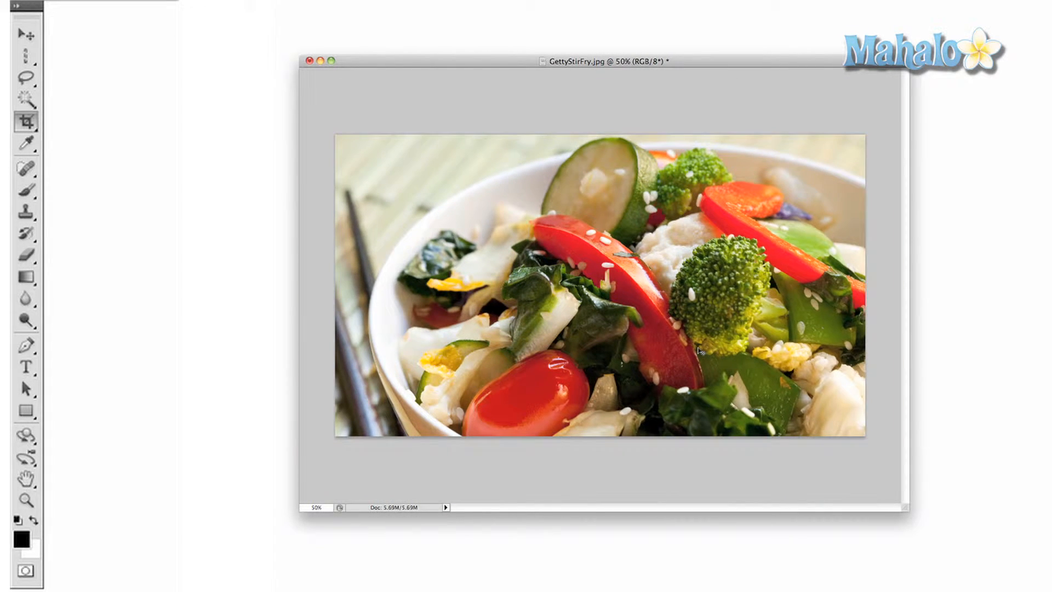
key("ctrl+z")
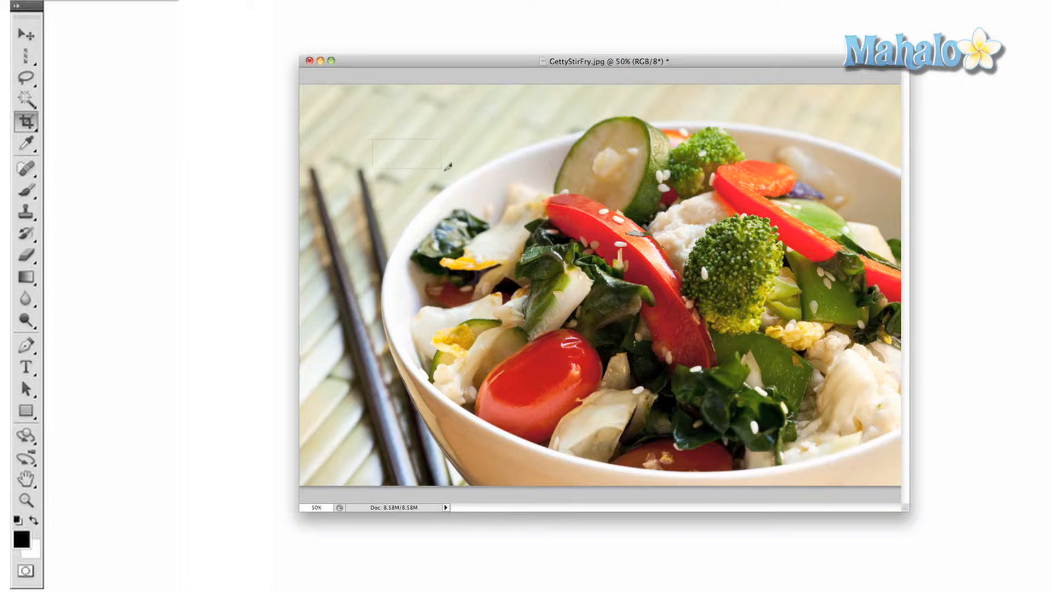
- Draw a slice over the upper-left placemat and widen it leftward
left_click_drag(447, 166, 536, 225)
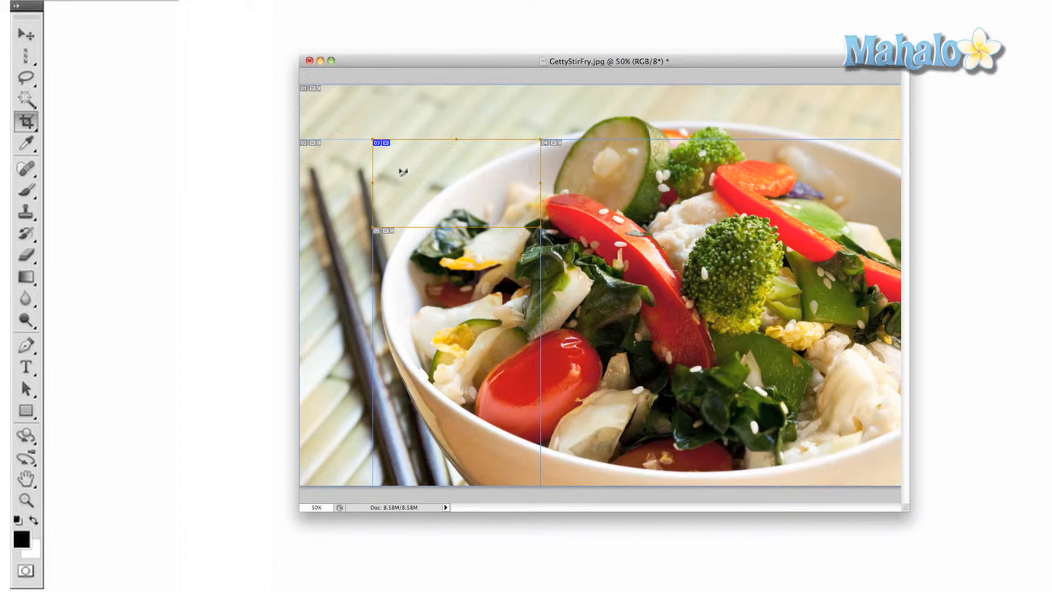
left_click_drag(372, 181, 351, 182)
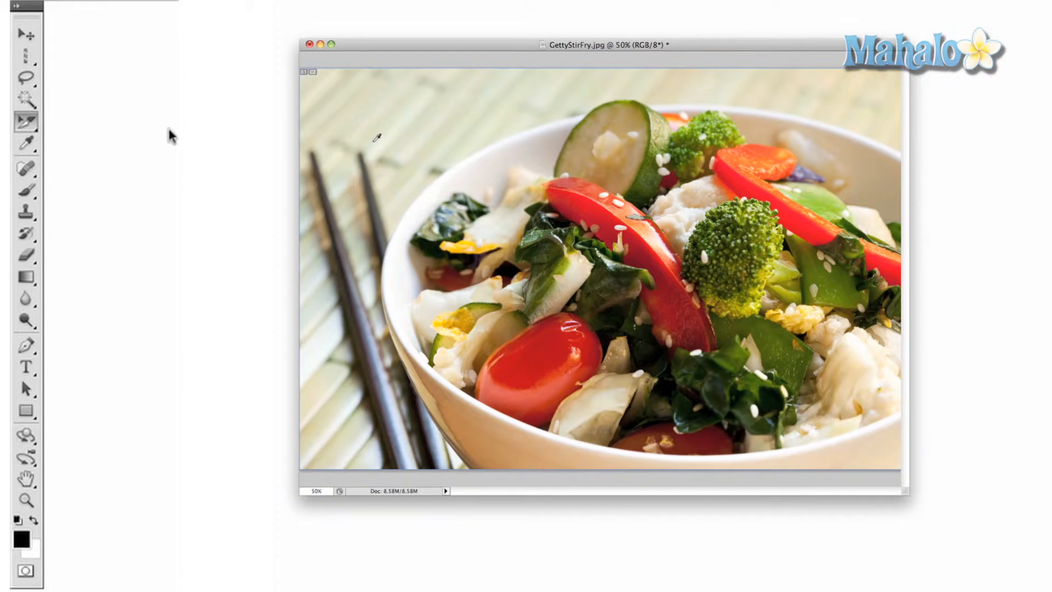
key("shift+c")
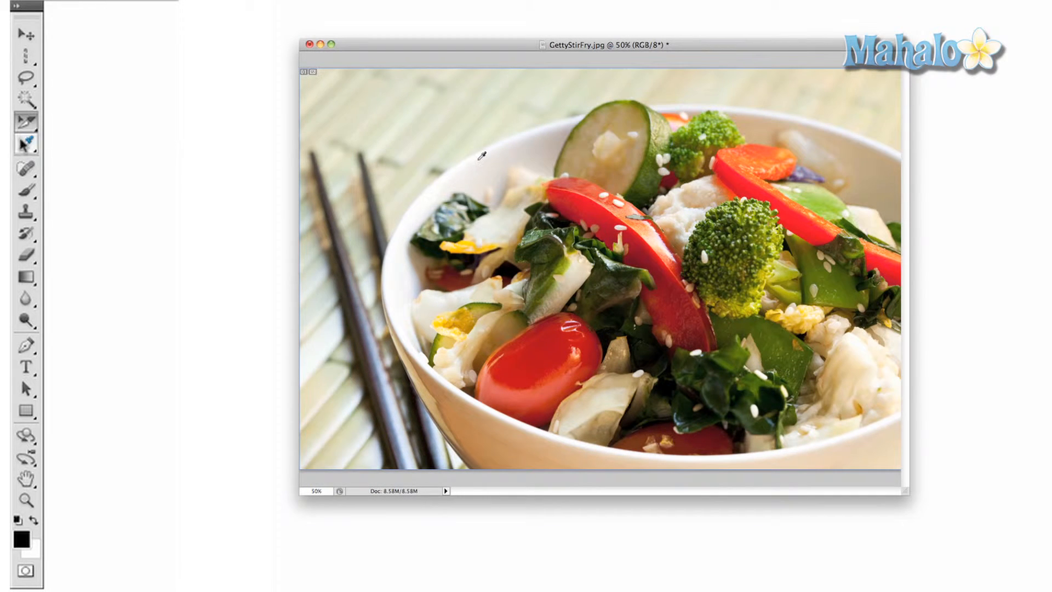
- Sample a red-orange foreground colour from the bowl rim and place four colour samplers, dismissing the max-samplers alert
left_click_drag(480, 155, 592, 188)
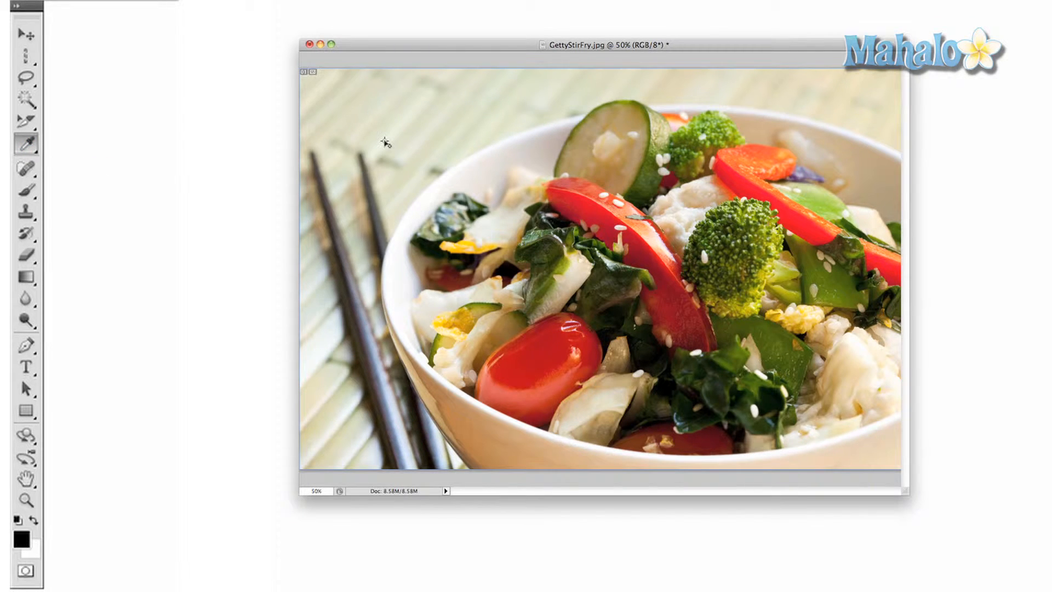
left_click(385, 141)
left_click(422, 129)
left_click(475, 138)
left_click(476, 138)
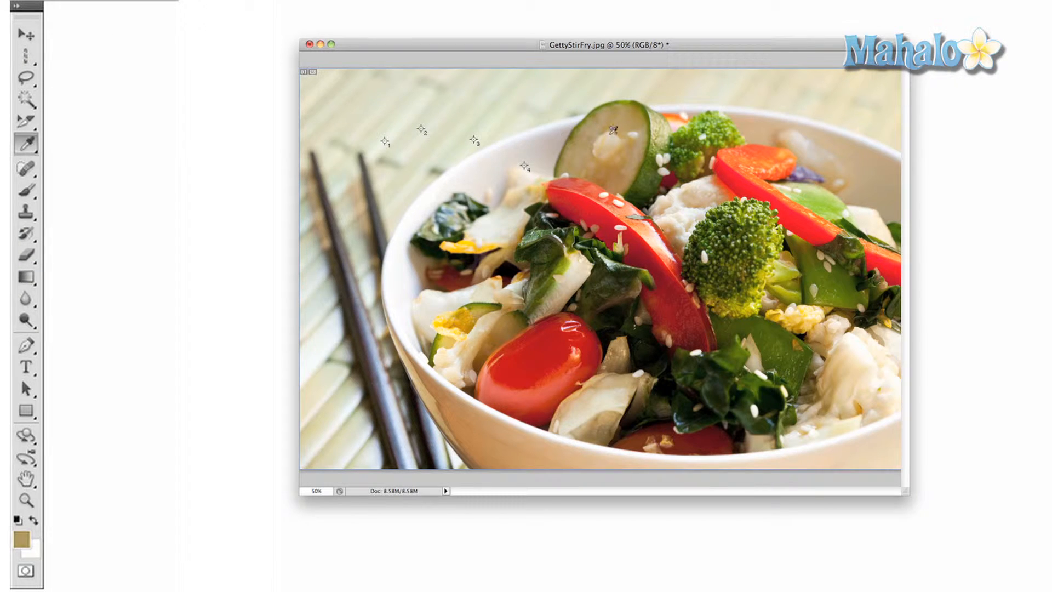
left_click(611, 131)
left_click(732, 153)
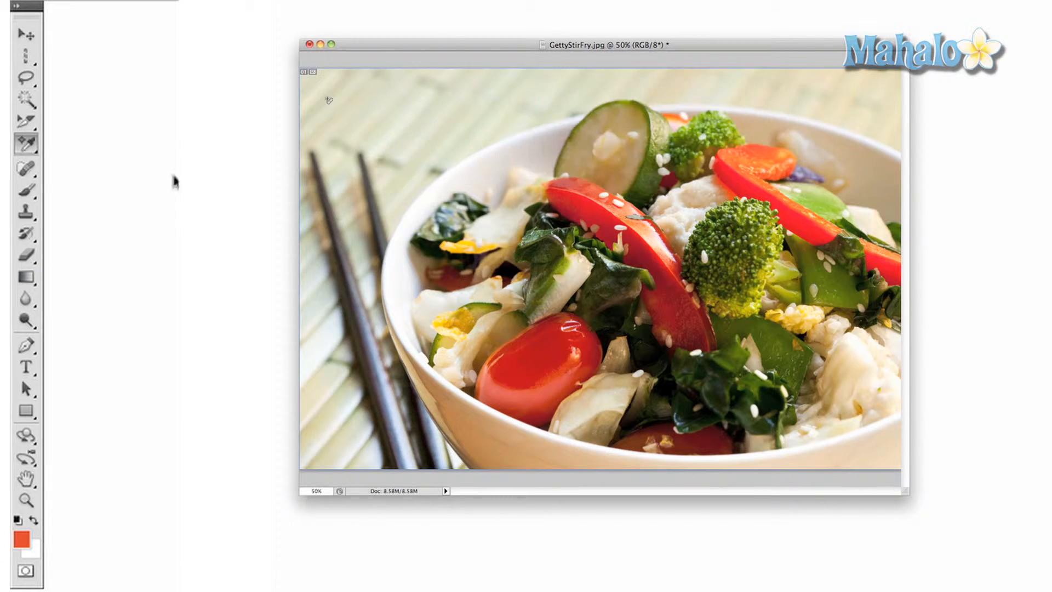
- Measure a line across the top of the bowl with the Ruler tool
left_click(26, 143)
left_click(82, 175)
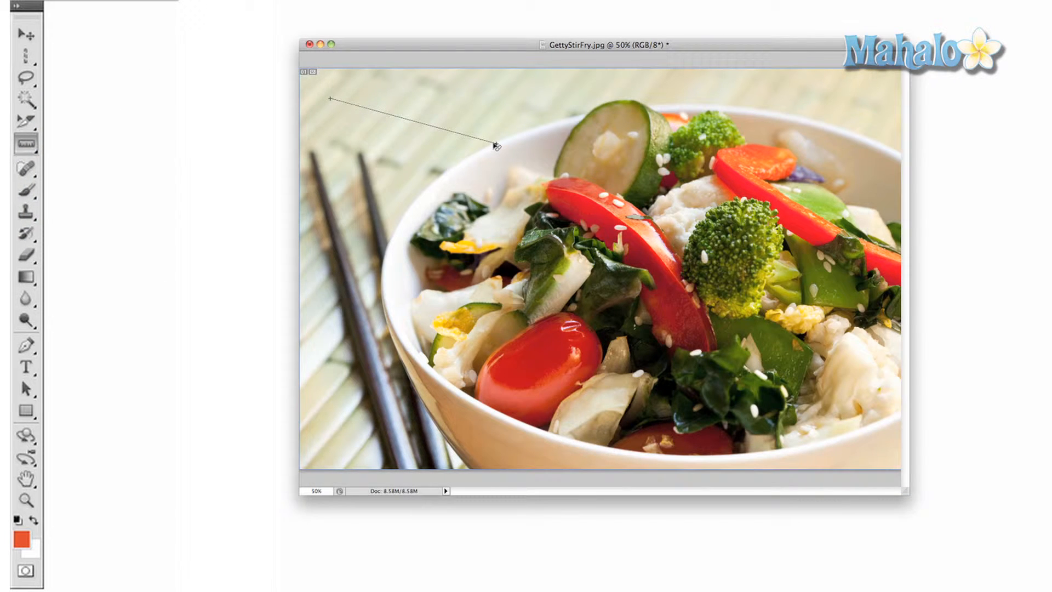
left_click_drag(478, 126, 781, 113)
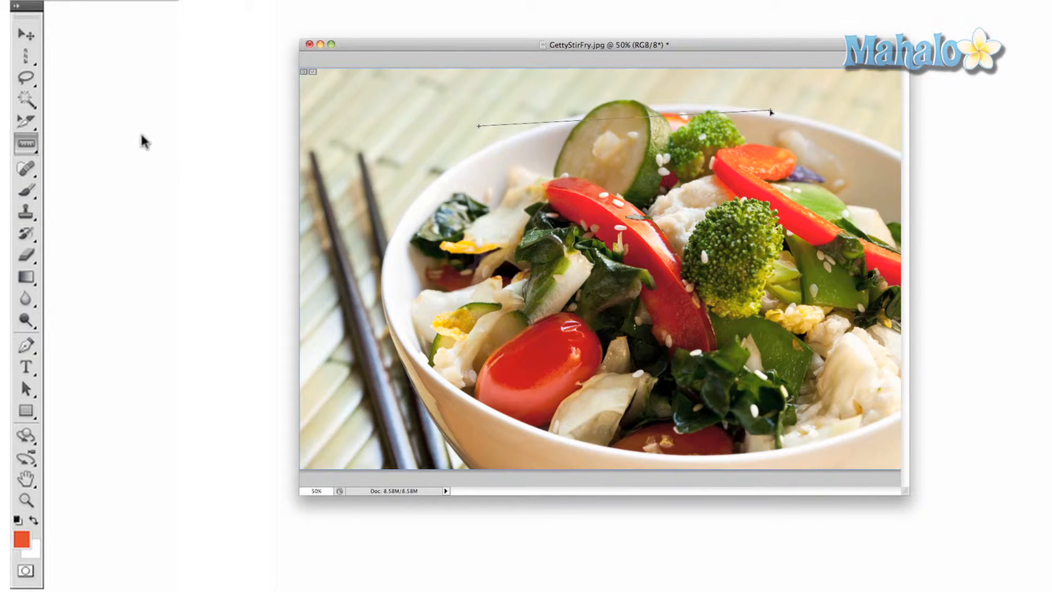
left_click(25, 145)
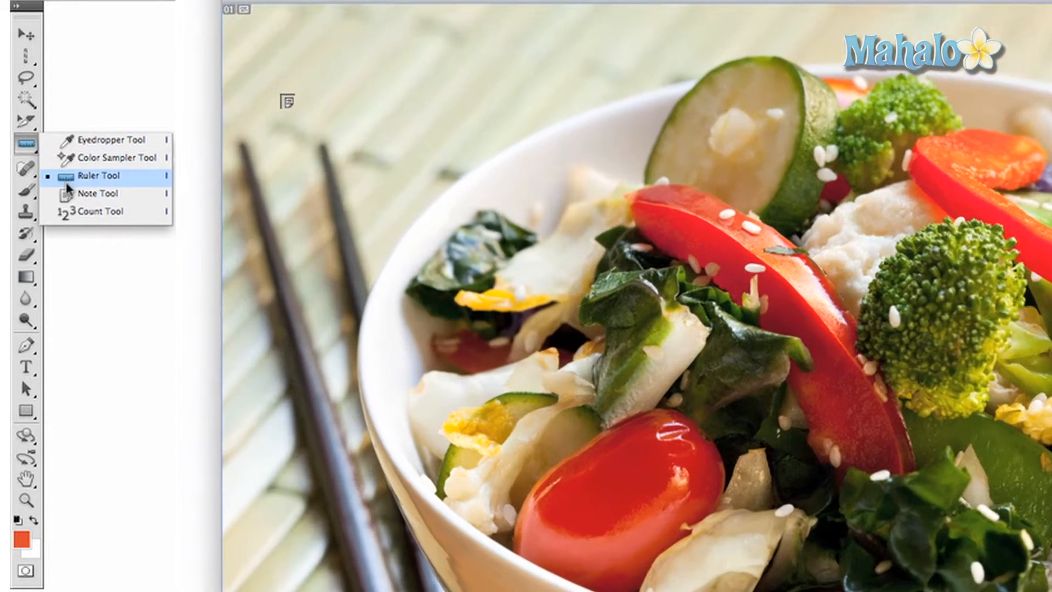
- Attach a note on the placemat, then mark count points 1–4 above the bowl
left_click(75, 196)
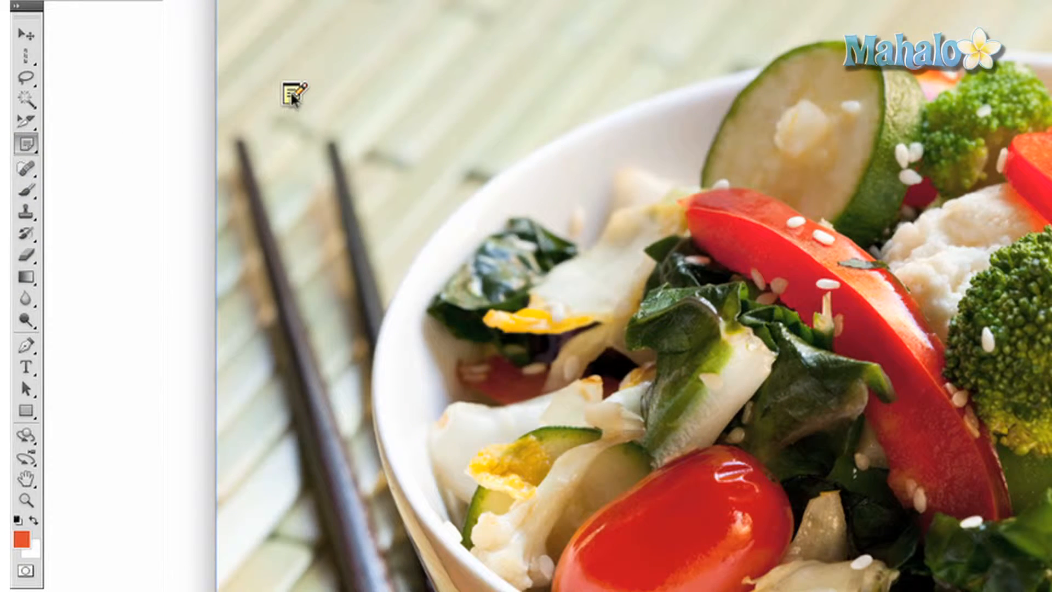
left_click(290, 92)
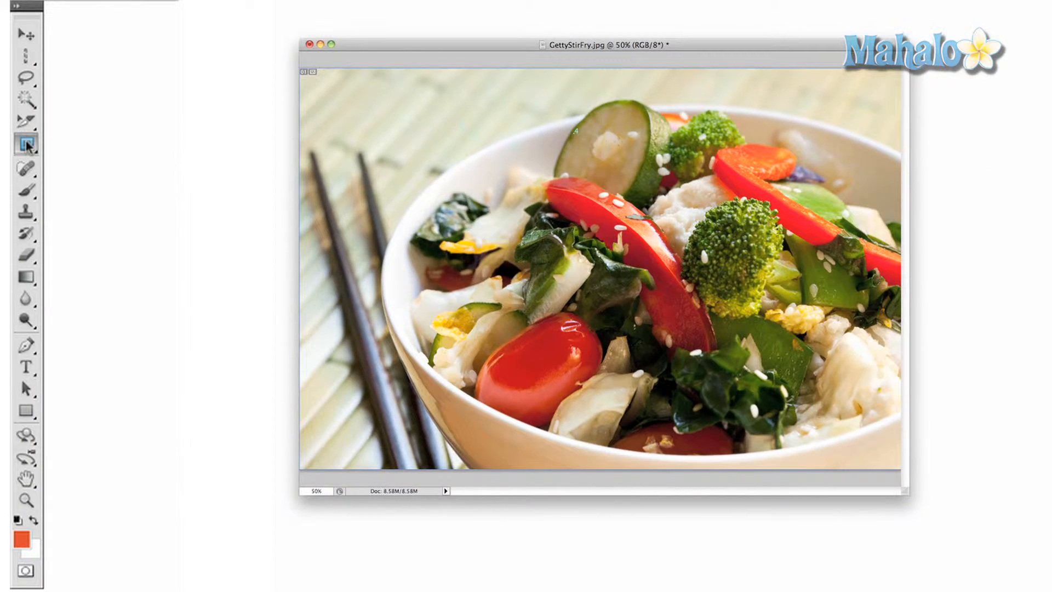
left_click(28, 146)
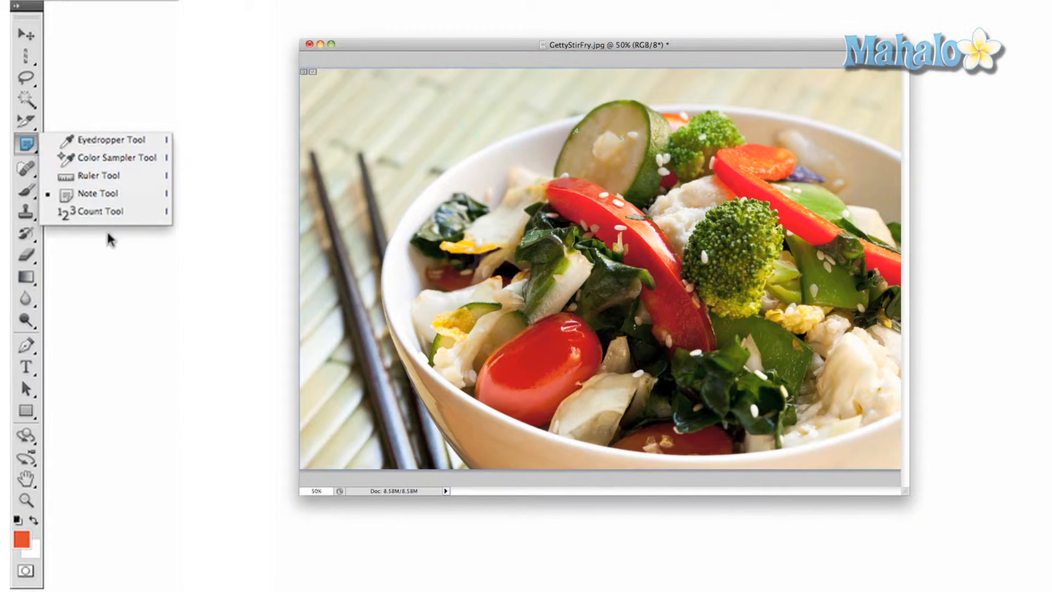
left_click(104, 211)
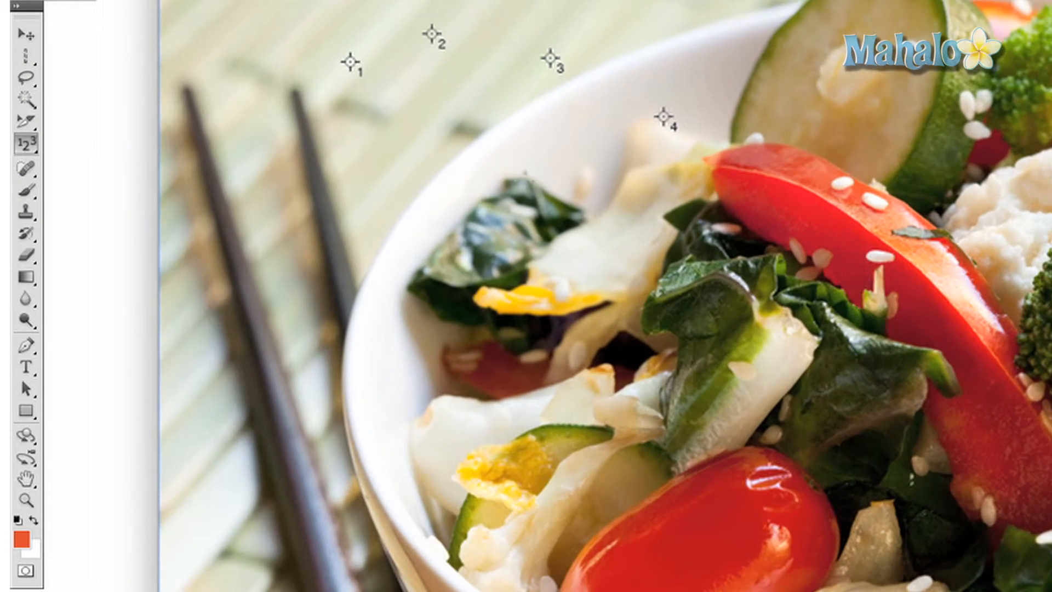
left_click(26, 167)
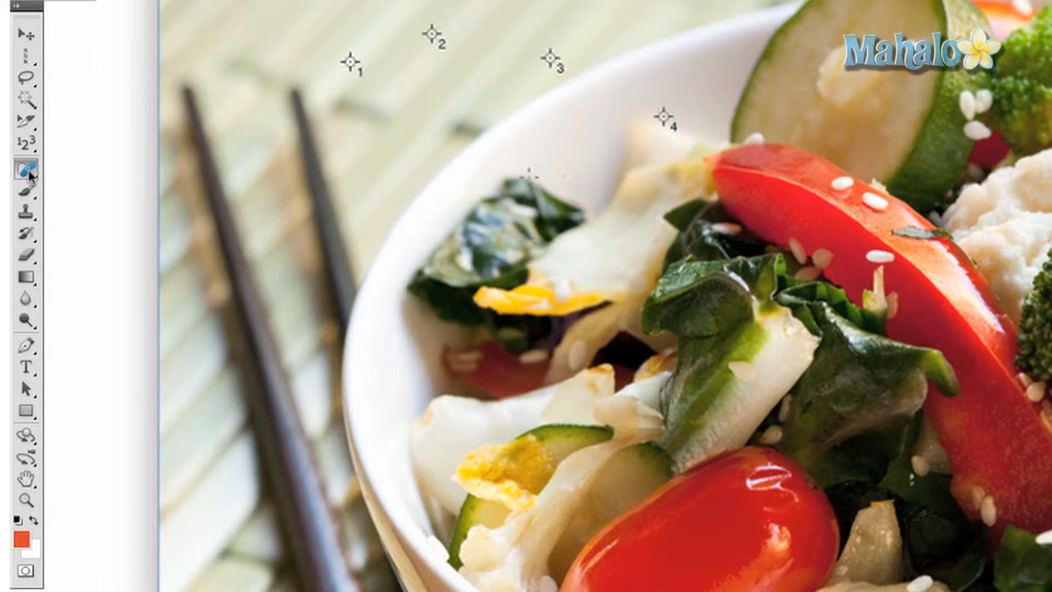
left_click(31, 174)
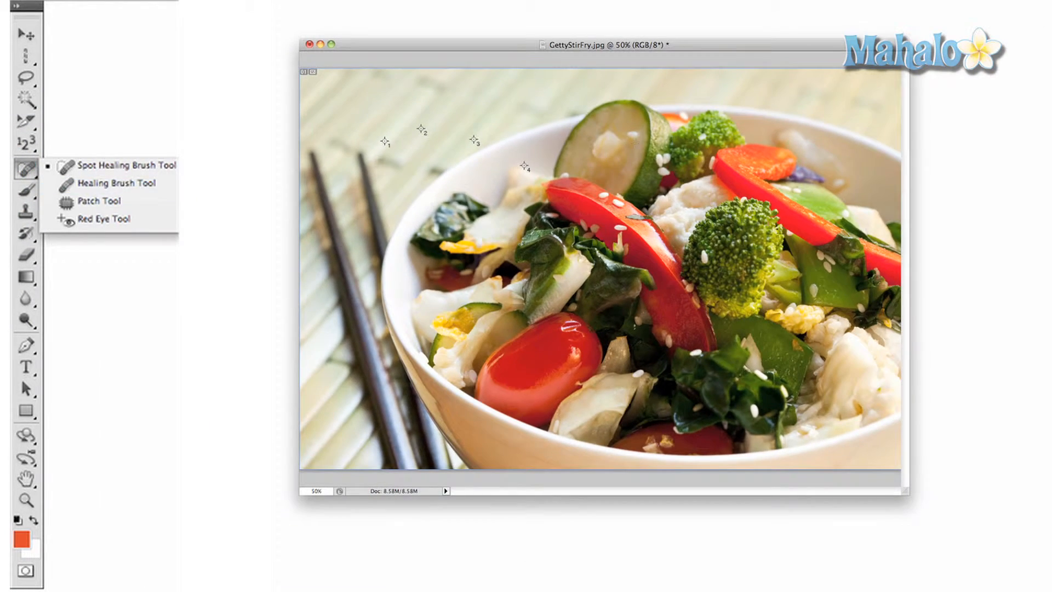
left_click(31, 174)
left_click(30, 174)
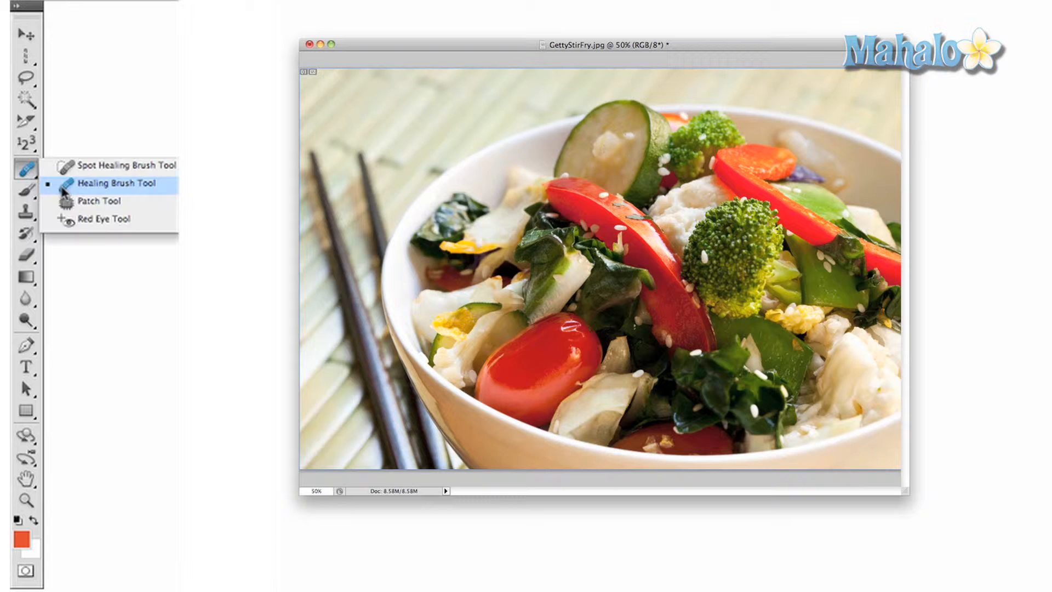
left_click(77, 199)
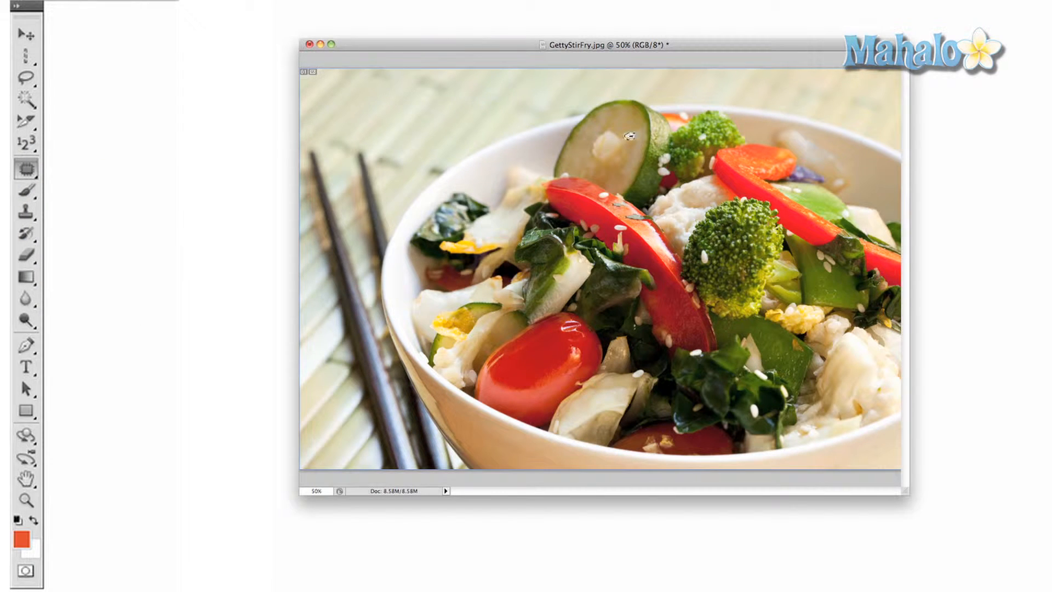
left_click(27, 174)
left_click(82, 219)
left_click(26, 191)
mouse_move(420, 196)
left_mouse_down()
mouse_move(551, 204)
mouse_move(446, 228)
mouse_move(603, 224)
mouse_move(630, 143)
mouse_move(685, 186)
mouse_move(778, 219)
left_mouse_up()
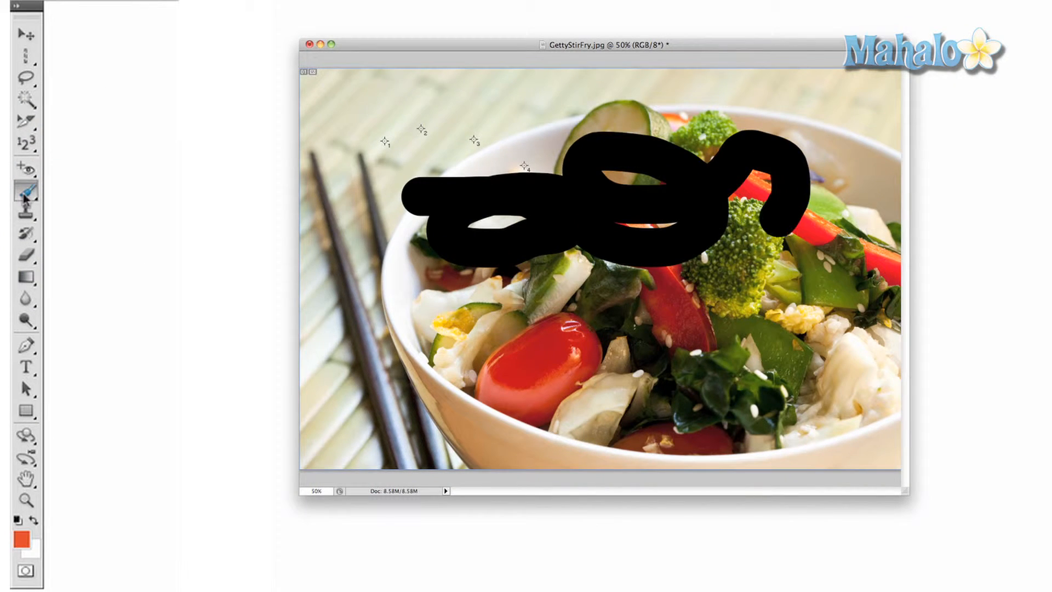
key("d")
key("ctrl+z")
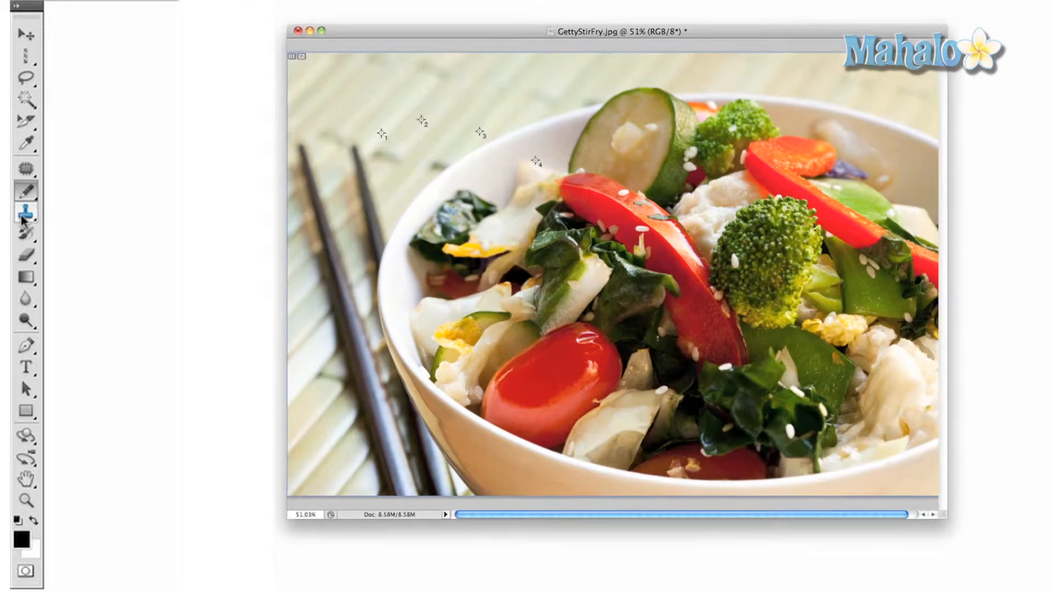
left_click(26, 212)
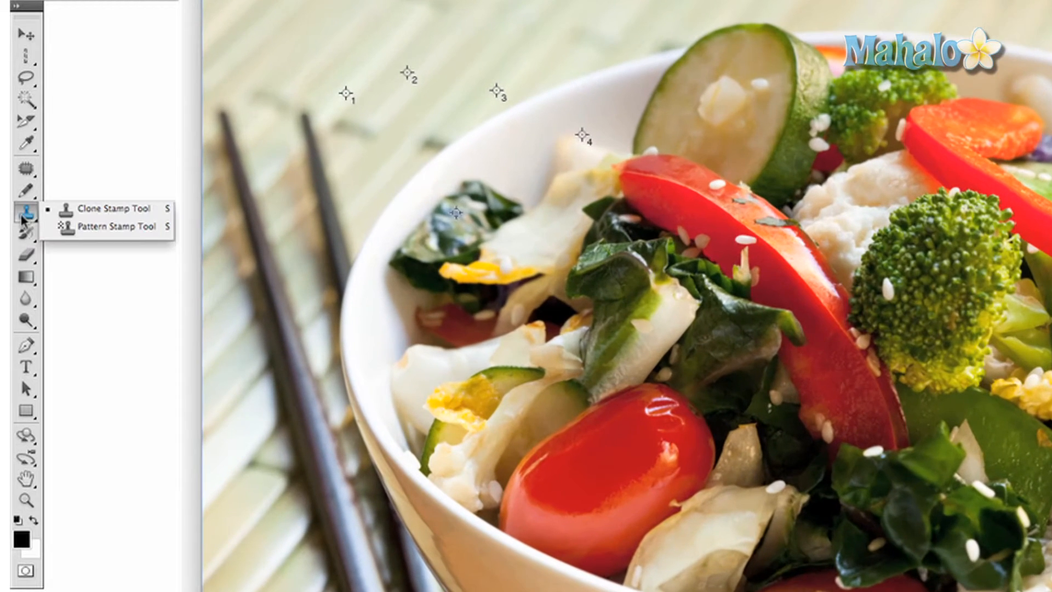
- Cycle through Clone Stamp, History Brush and Eraser, then try a gradient and undo it
left_click(110, 209)
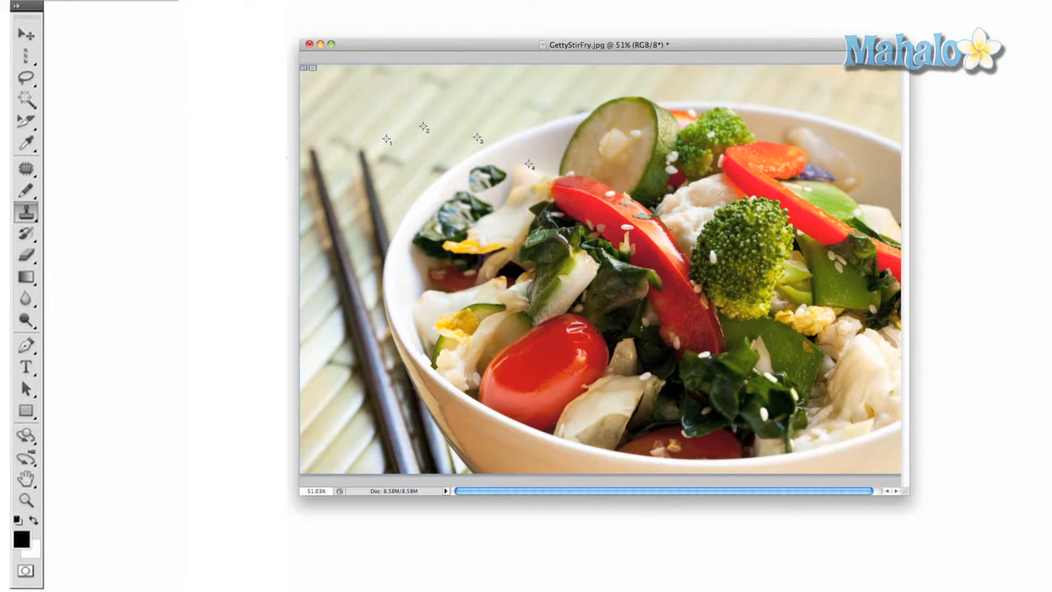
left_click(26, 234)
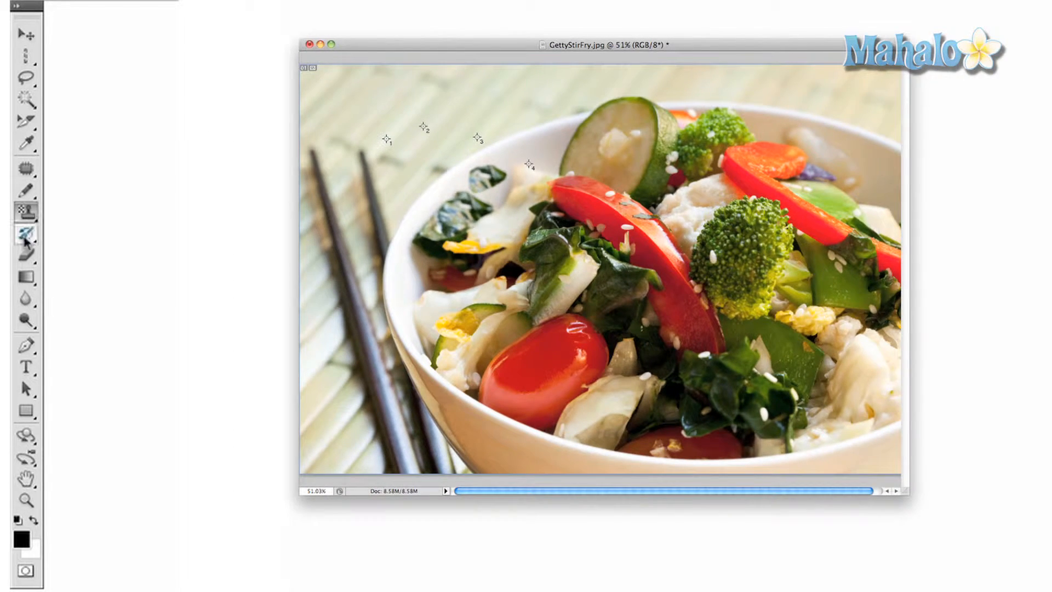
left_click(58, 234)
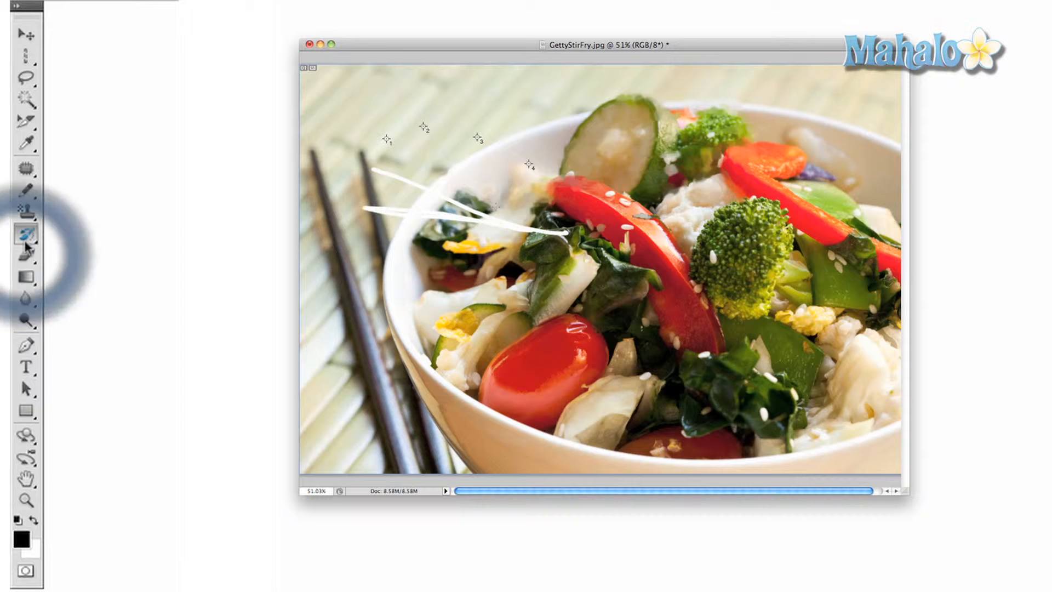
left_click(26, 257)
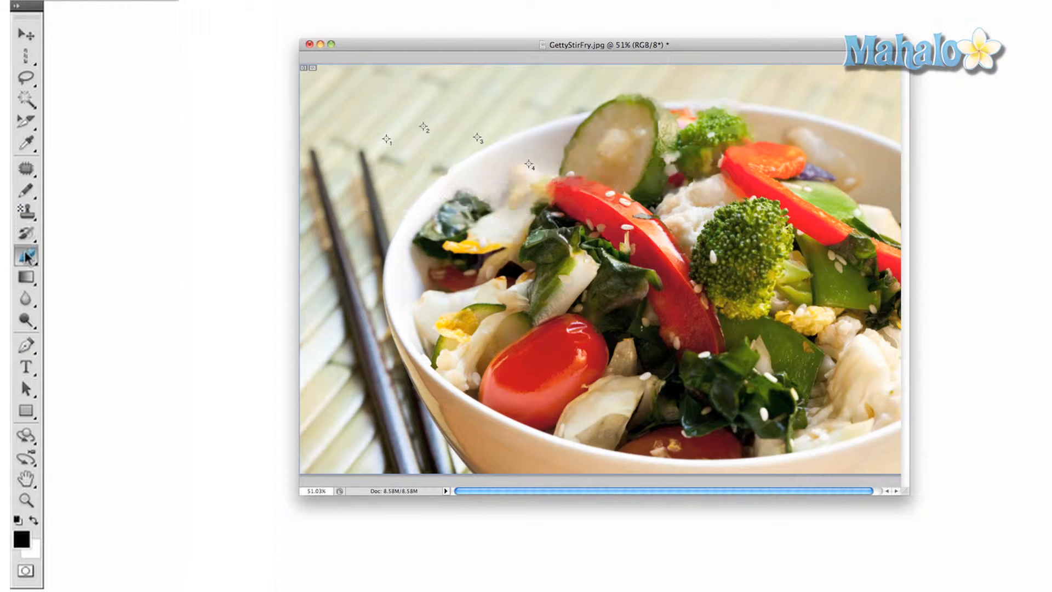
left_click(104, 247)
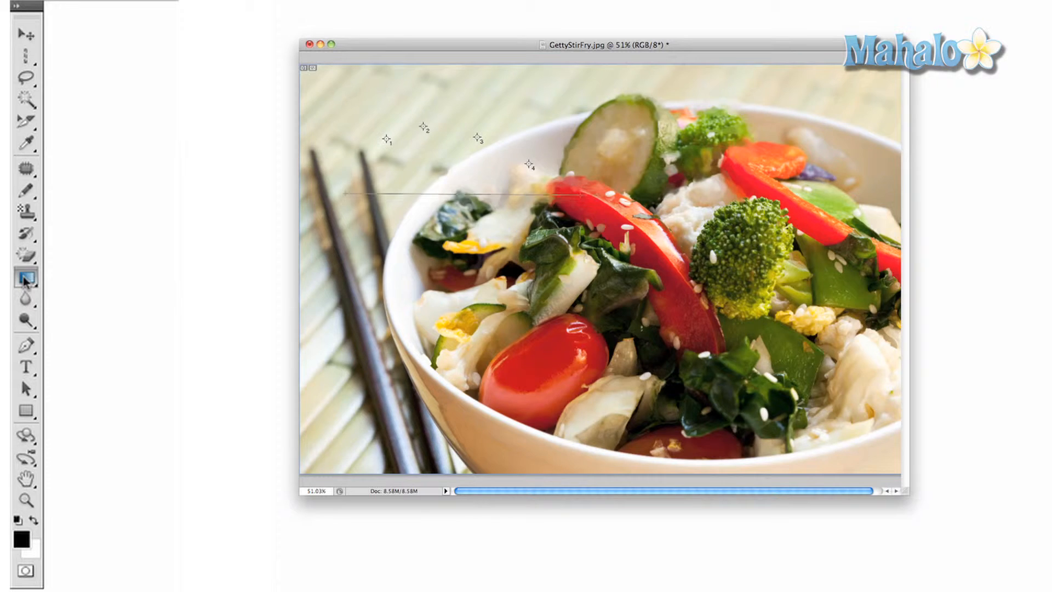
left_click(27, 276)
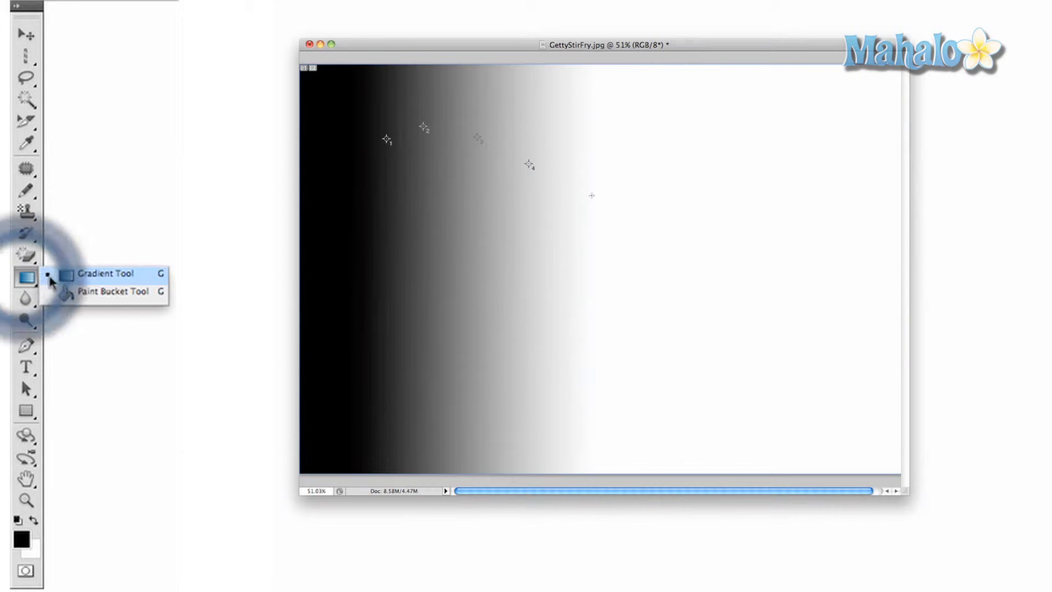
key("super+z")
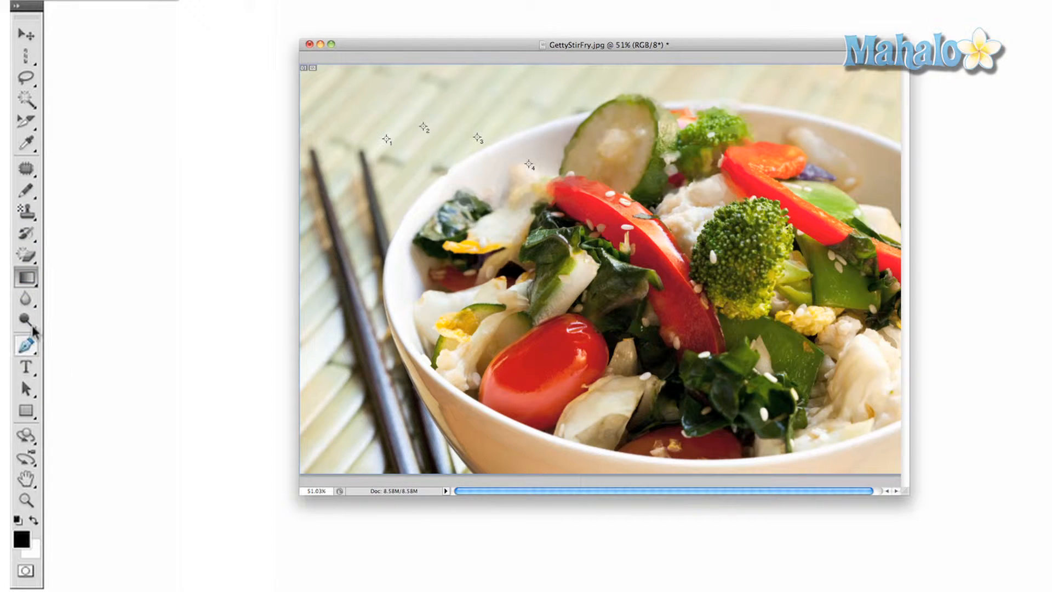
- Fill the background mat black with the Paint Bucket, then undo the fill
left_click(30, 280)
left_click(69, 292)
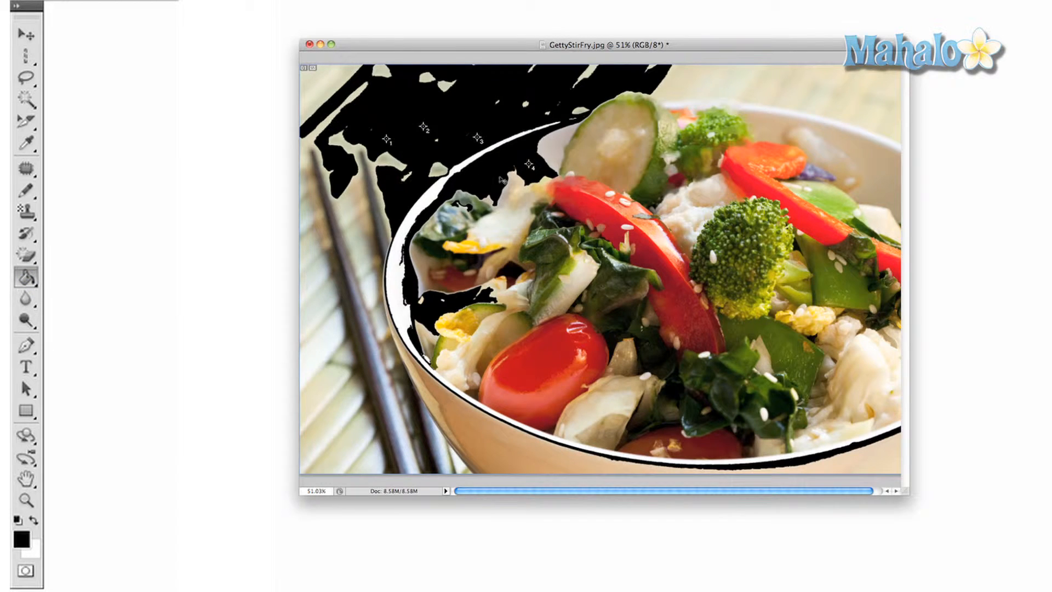
key("super+z")
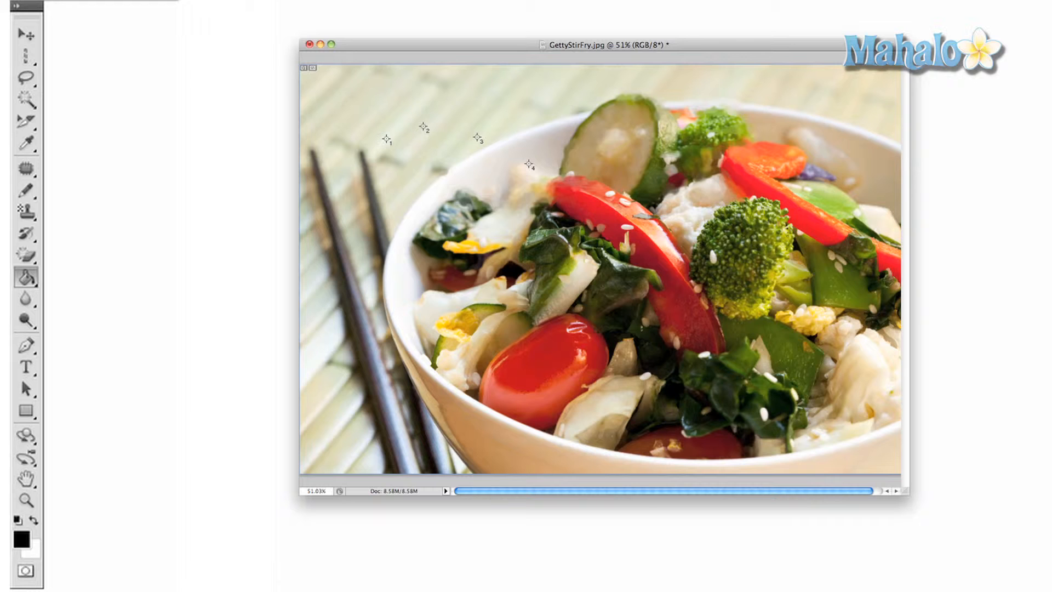
- Brighten the red tomato with dodge strokes, then undo the change
left_click(26, 298)
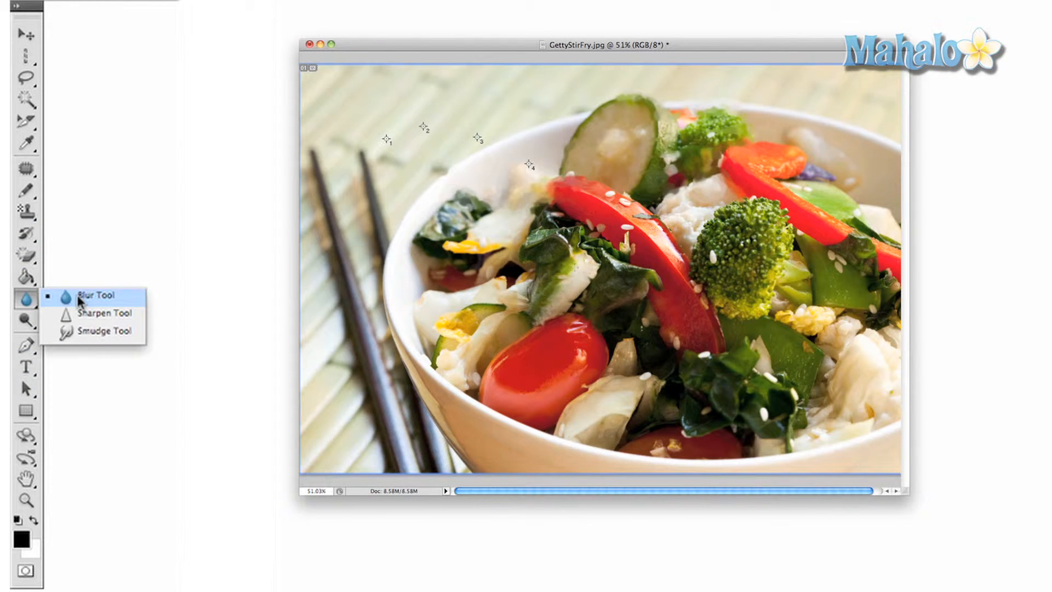
left_click(77, 294)
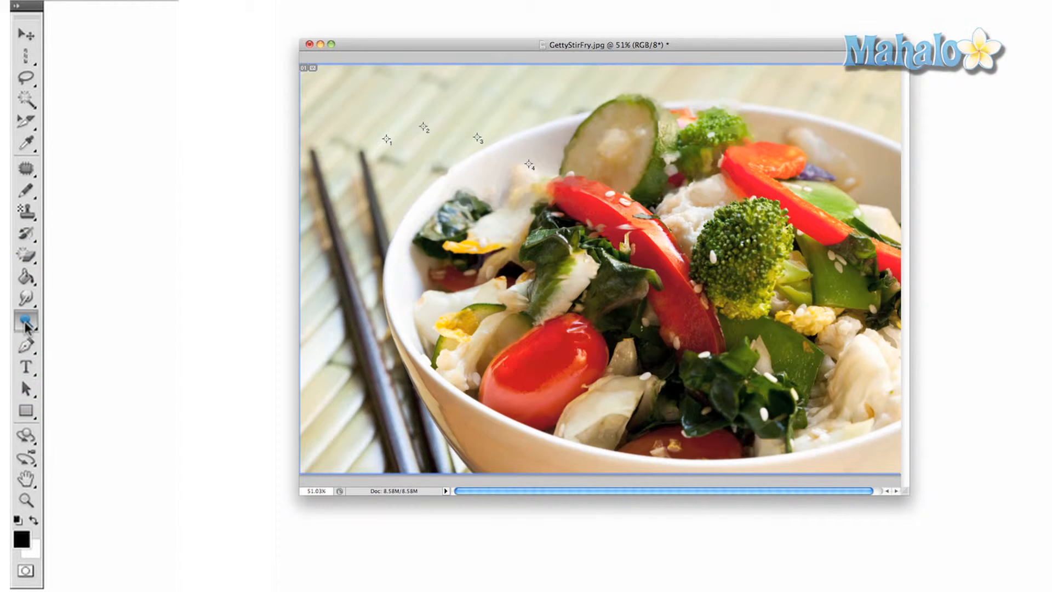
mouse_move(501, 380)
left_mouse_down()
mouse_move(619, 348)
mouse_move(538, 392)
mouse_move(521, 318)
left_mouse_up()
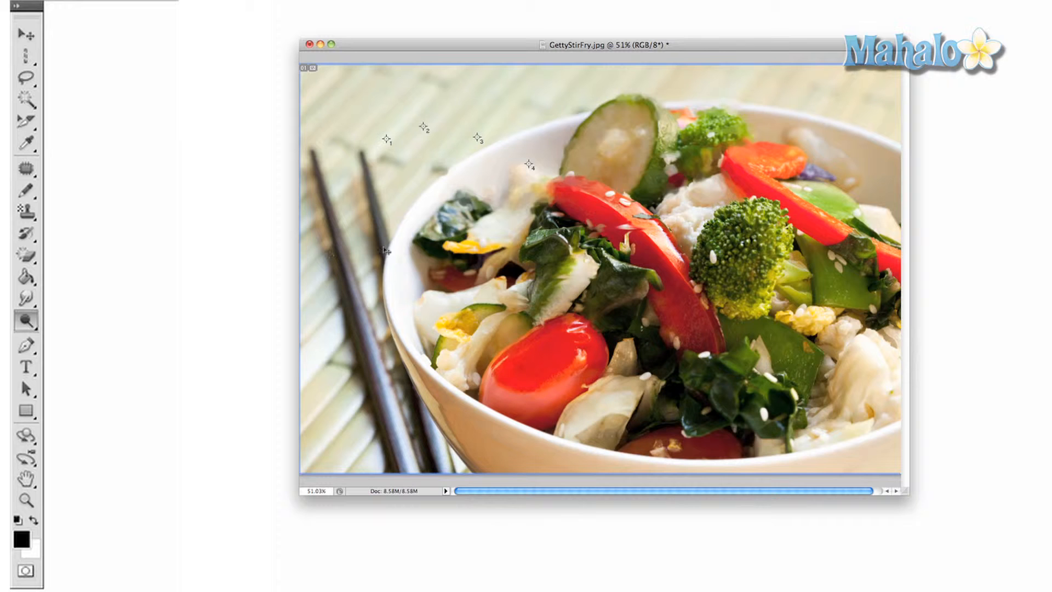
key("ctrl+z")
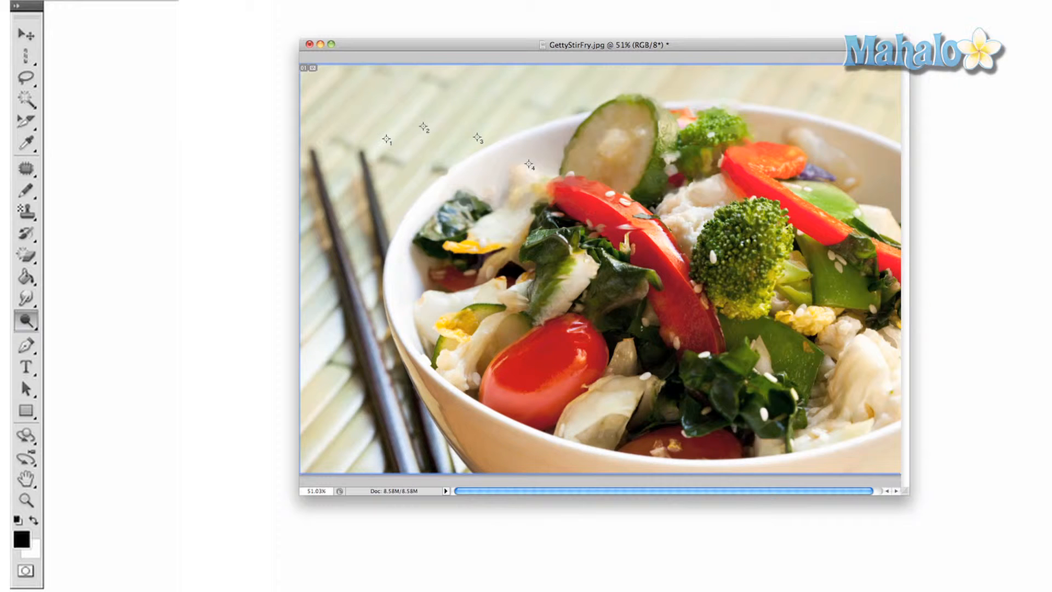
left_click(27, 348)
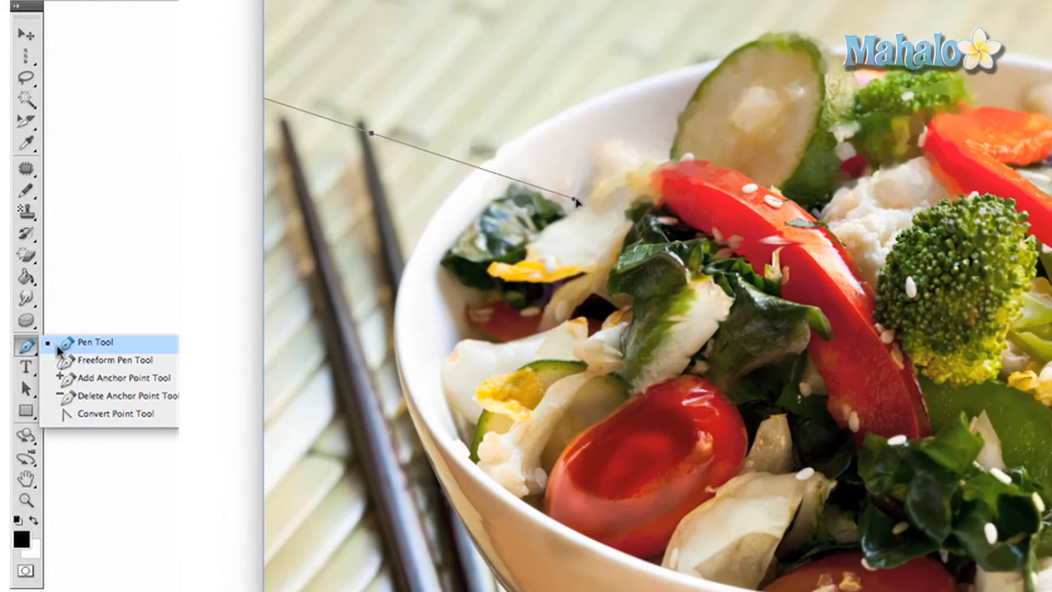
- Draw a curved Pen path, add a line of text, then try Direct Selection and Polygon tools
left_click_drag(576, 200, 595, 359)
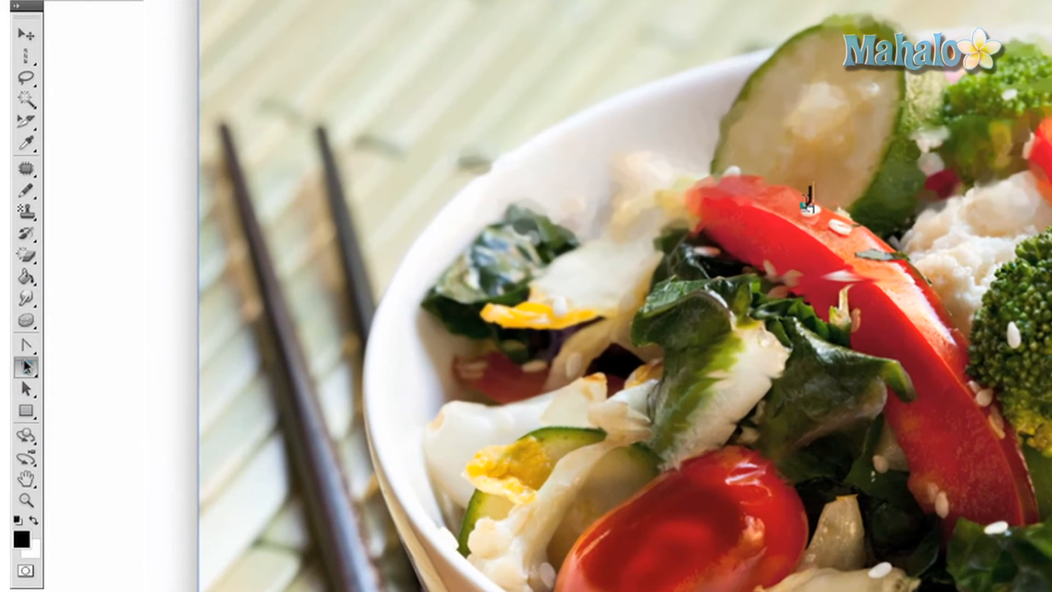
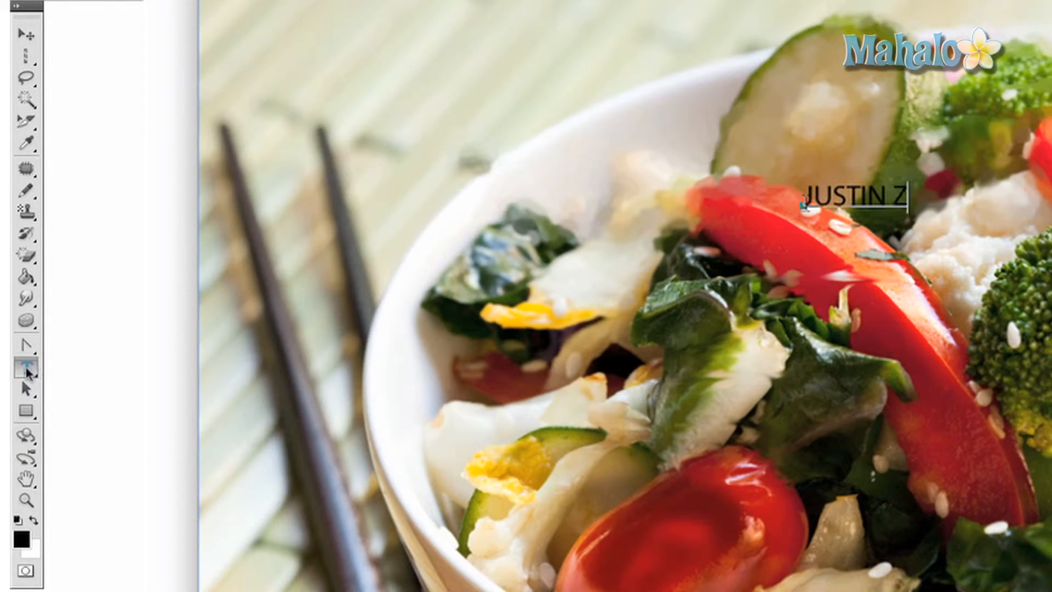
left_click(26, 390)
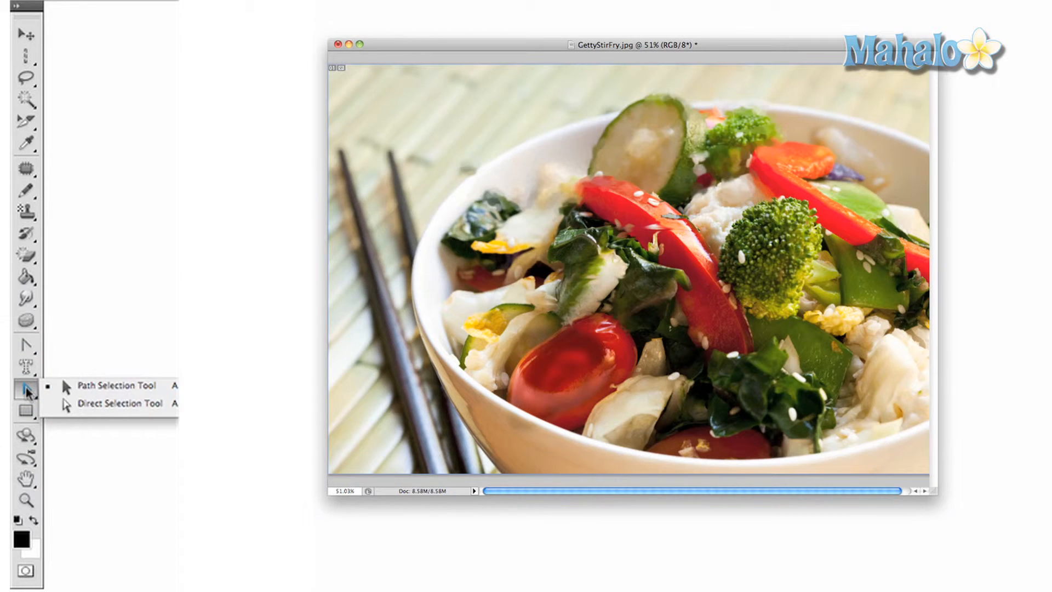
left_click(75, 407)
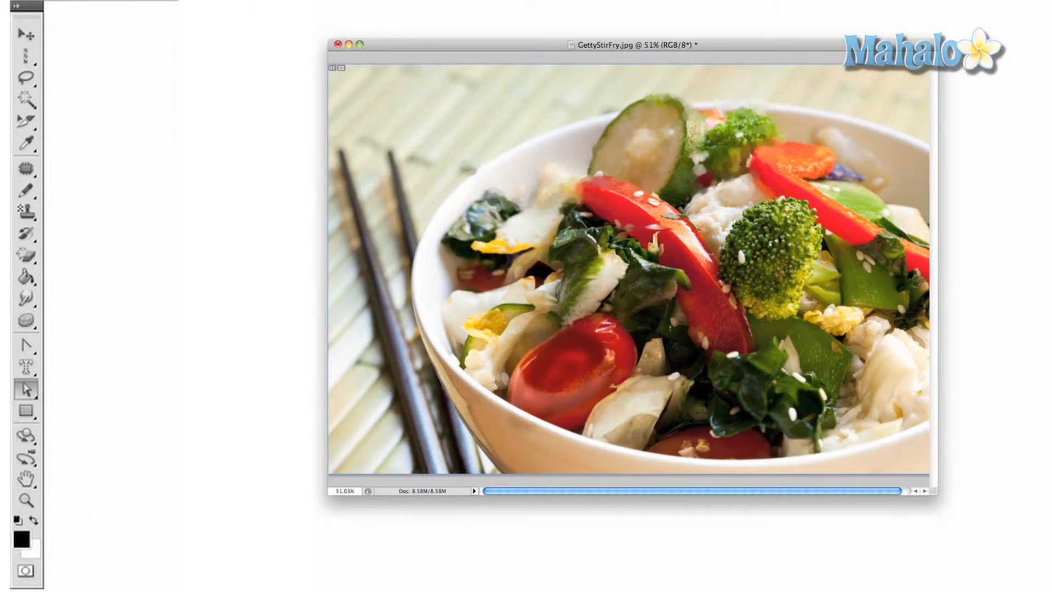
left_click(25, 392)
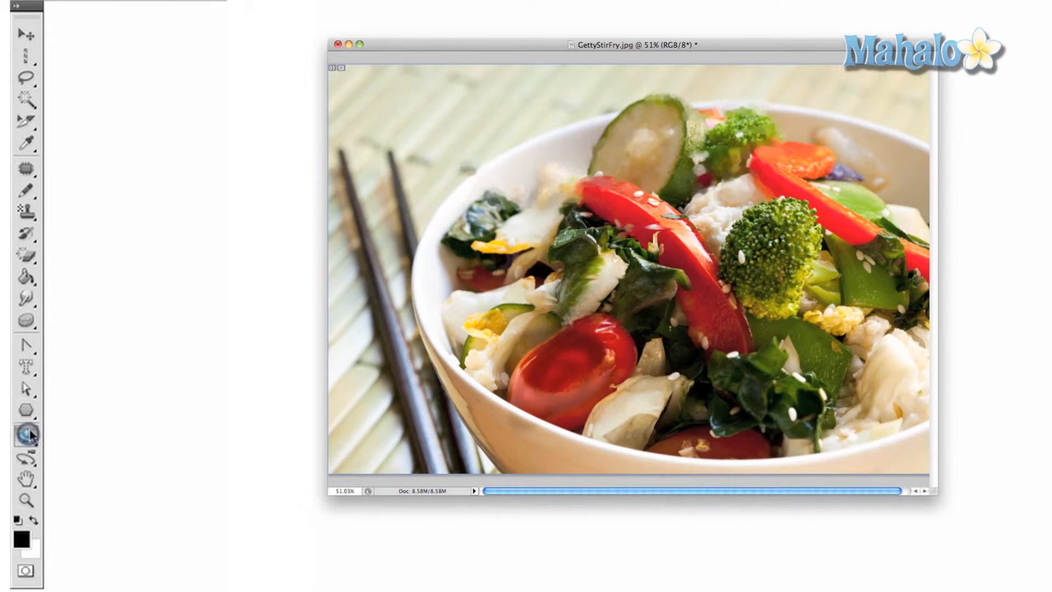
left_click(29, 437)
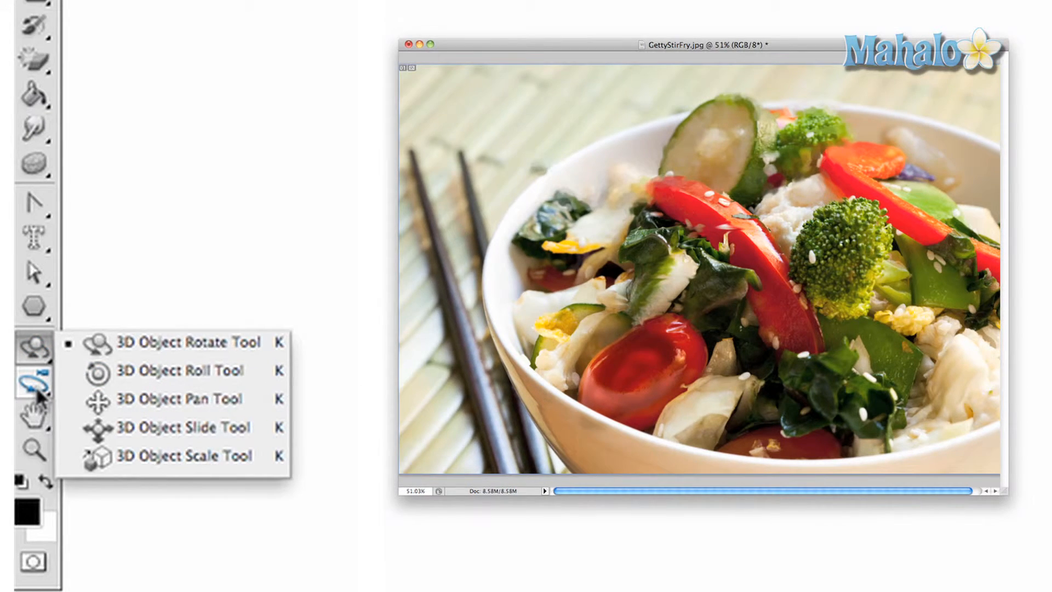
left_click(36, 388)
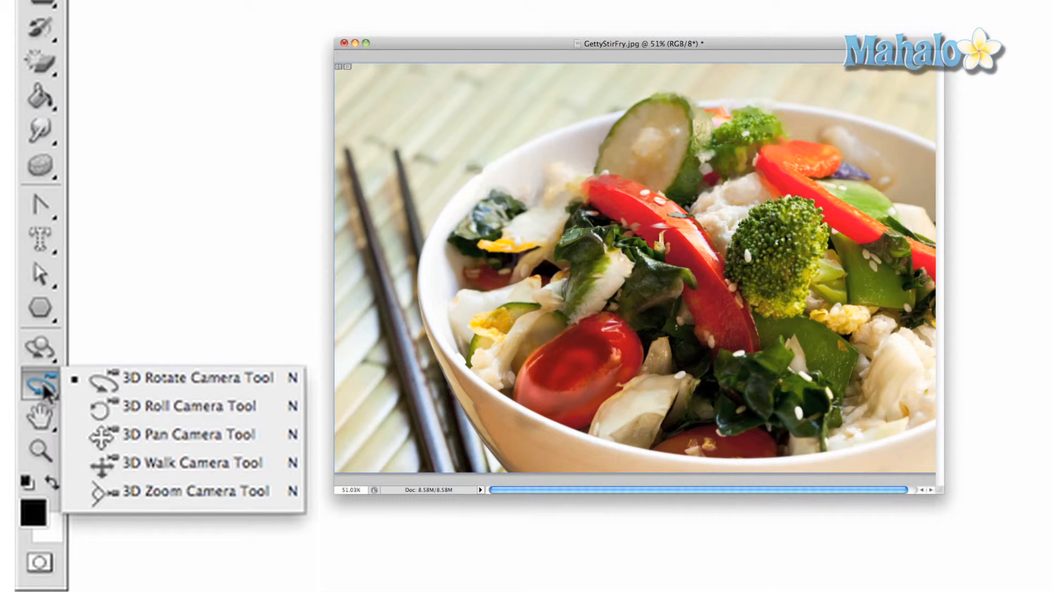
left_click(40, 414)
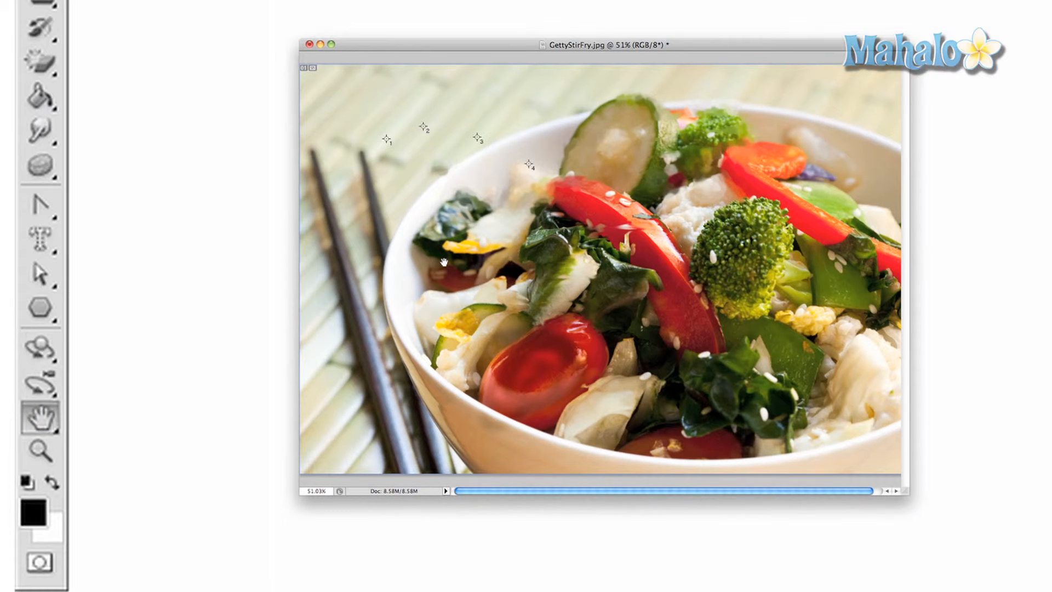
scroll(444, 262, "up", 5)
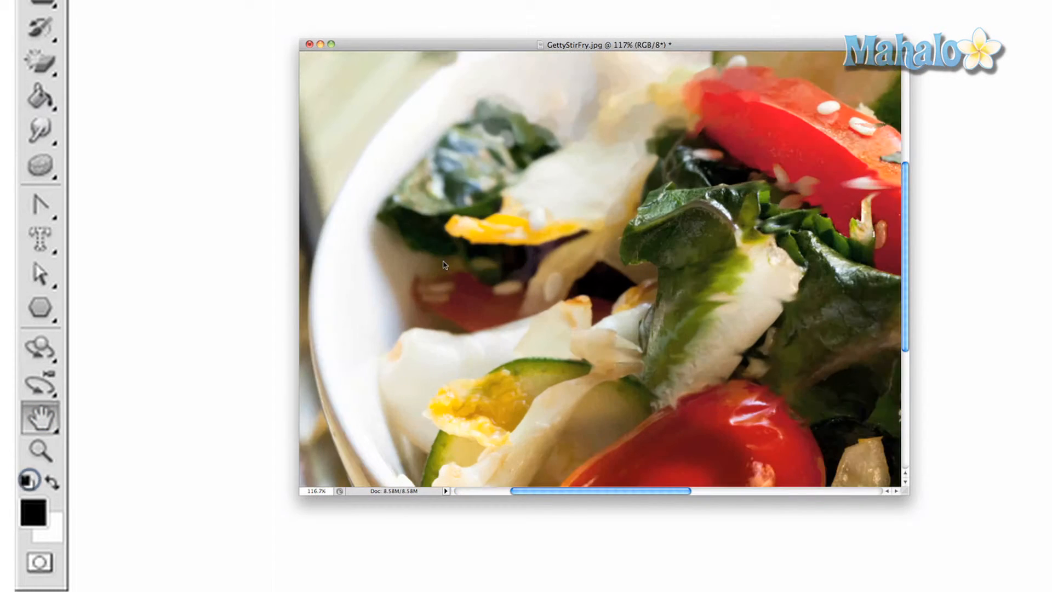
left_click_drag(507, 262, 542, 301)
double_click(40, 450)
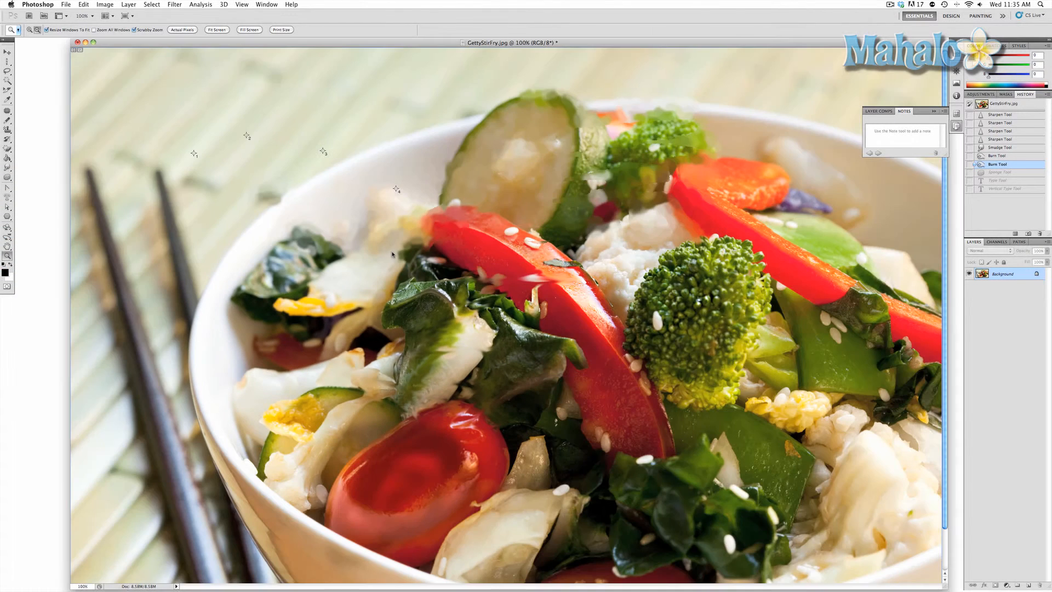
left_click(393, 253, "alt")
left_click(391, 251, "alt")
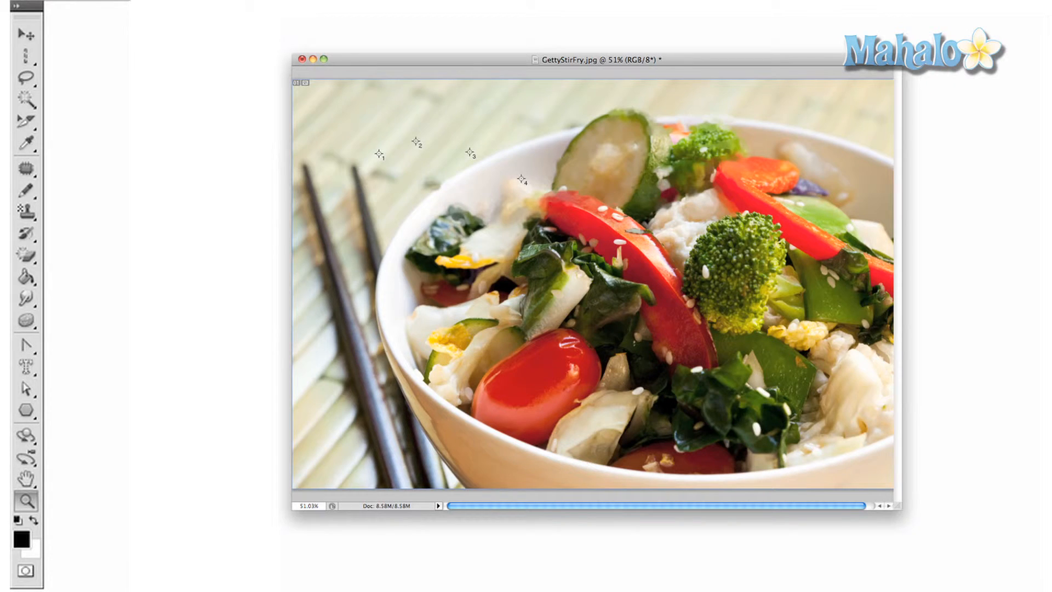
- Pick the Eyedropper, reset colours to black and white, and enable Quick Mask mode
key("i")
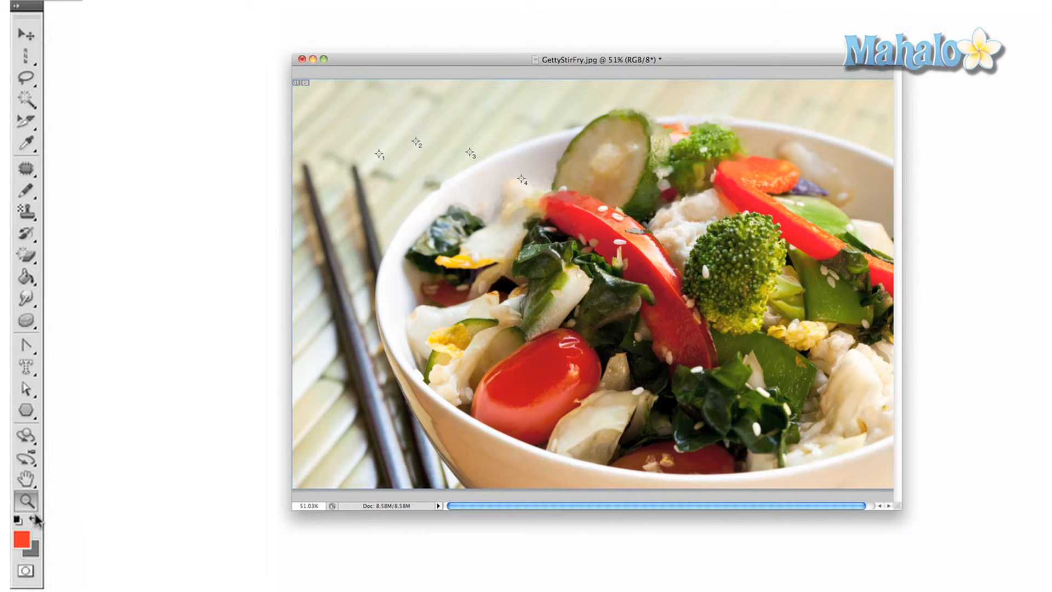
left_click(22, 573)
key("d")
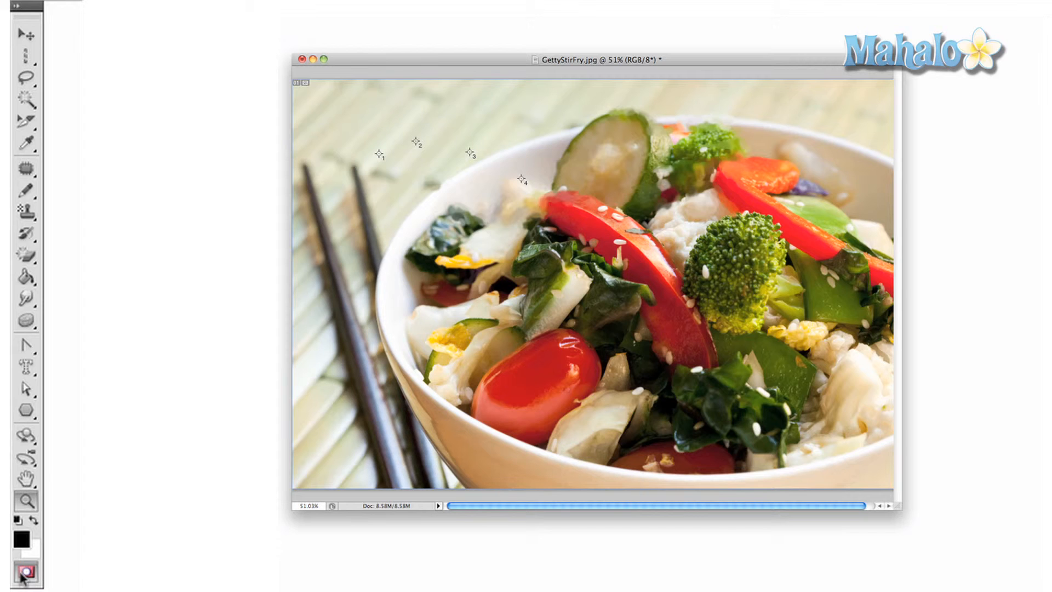
left_click(23, 572)
left_click(26, 577)
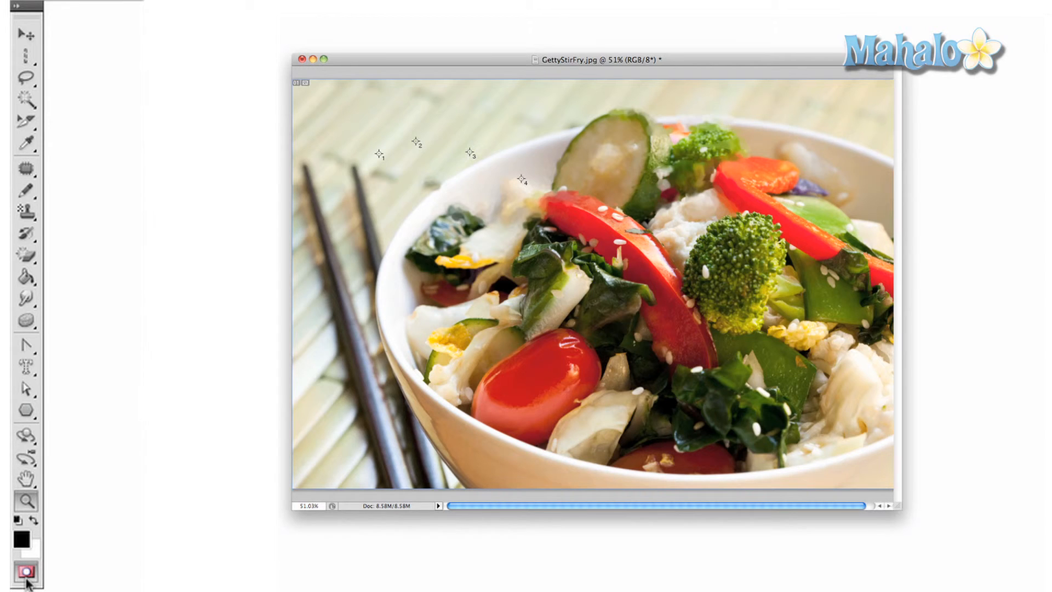